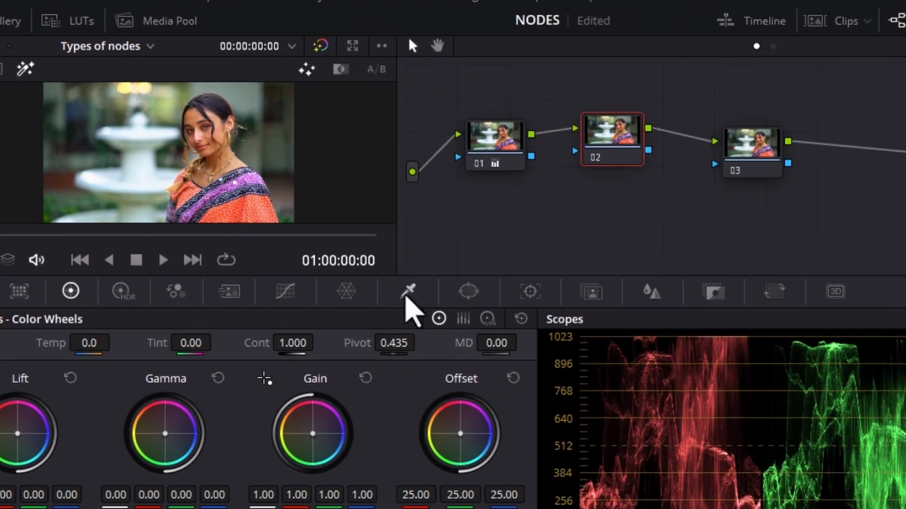
# Isolate the woman's skin in node 02 with the HSL qualifier and shift its gamma to red 0.05, green -0.01, blue -0.02
pyautogui.click(514, 365)
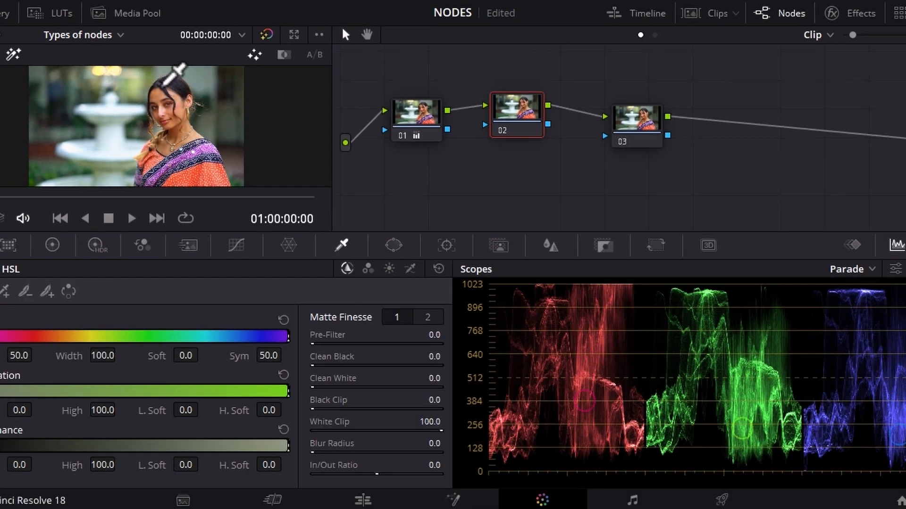
pyautogui.click(255, 142)
pyautogui.moveTo(159, 90); pyautogui.dragTo(168, 131)
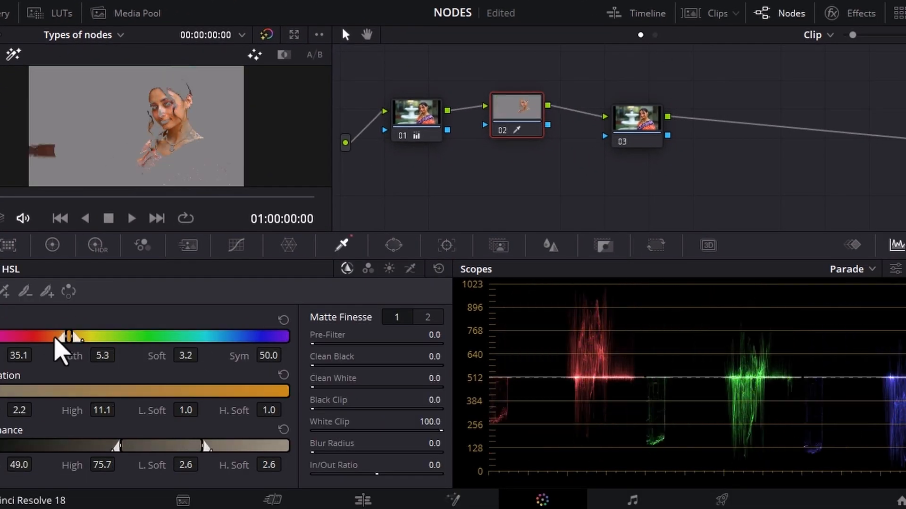
pyautogui.click(52, 245)
pyautogui.click(13, 54)
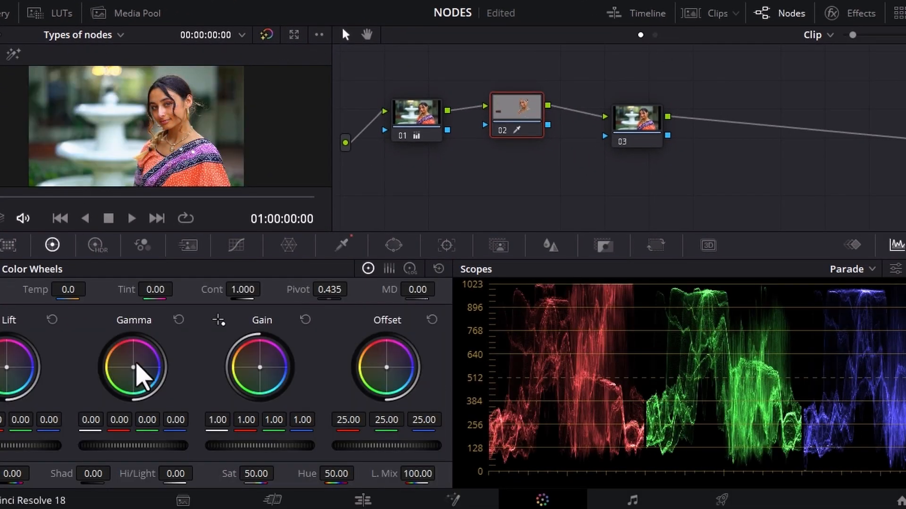
# Isolate the background greenery in node 03 with the HSL qualifier and set its temperature to -1670
pyautogui.click(650, 133)
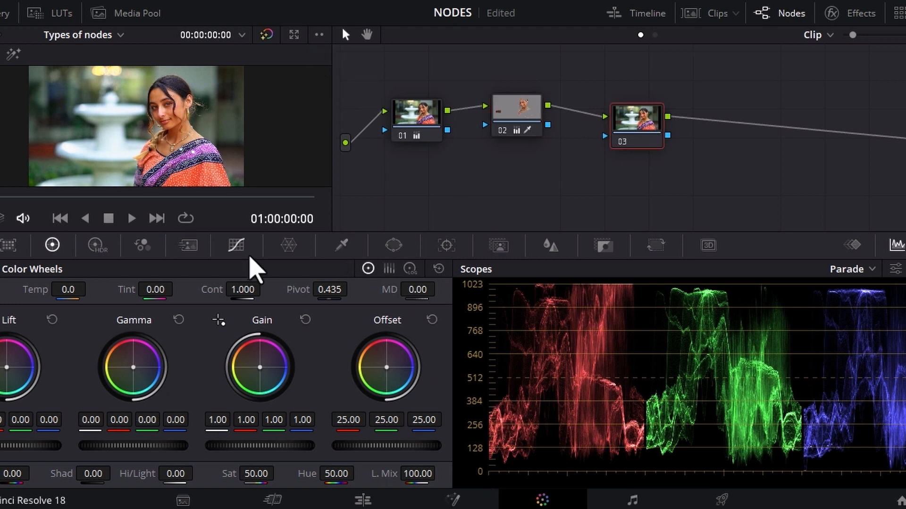
pyautogui.click(342, 244)
pyautogui.click(52, 127)
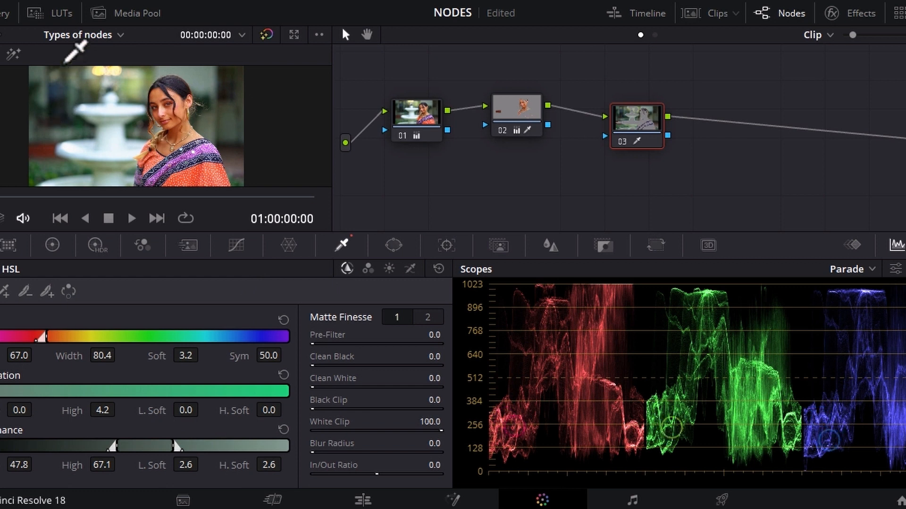
pyautogui.click(52, 245)
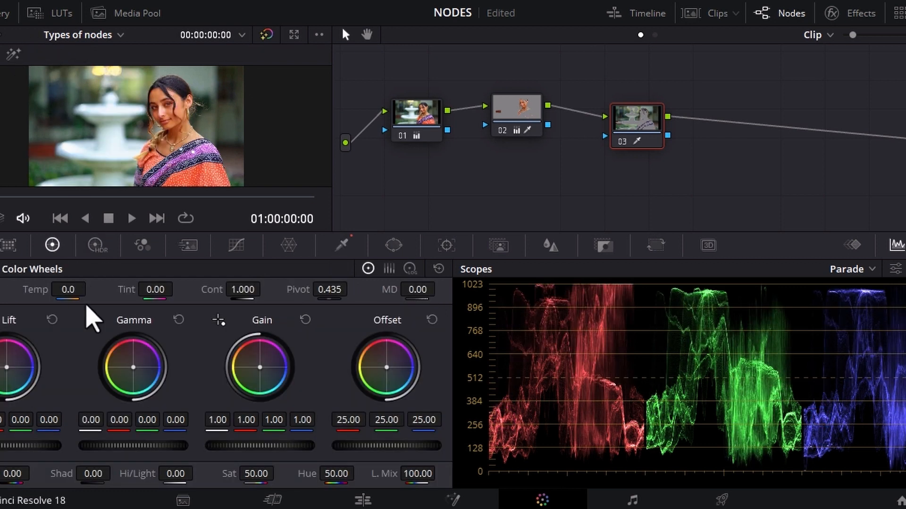
pyautogui.moveTo(69, 290); pyautogui.dragTo(2, 290)
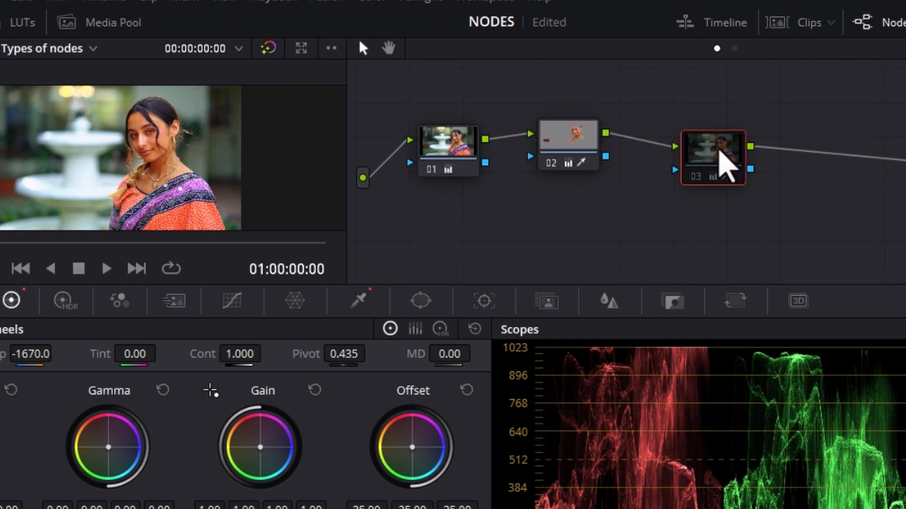
# Move node 03 closer to node 02 and set node 01's temperature to 1610
pyautogui.moveTo(720, 176)
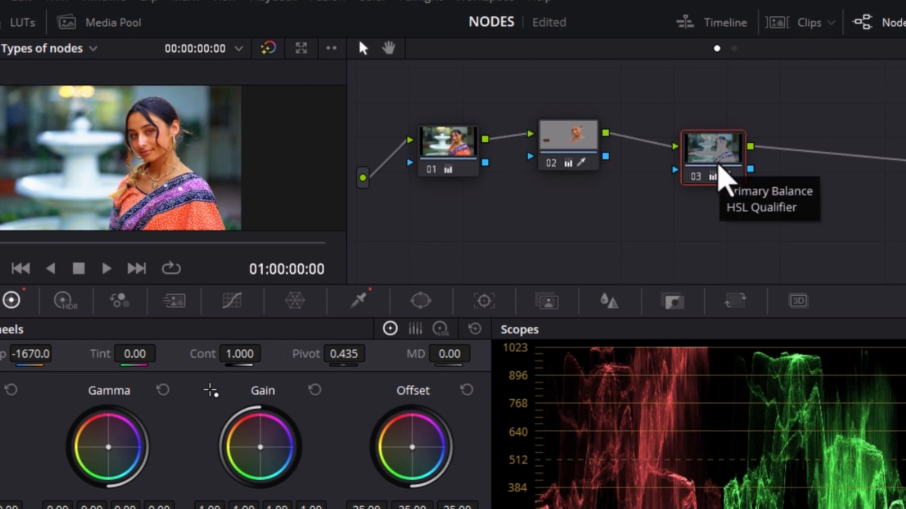
pyautogui.moveTo(720, 177); pyautogui.dragTo(694, 155)
pyautogui.click(431, 165)
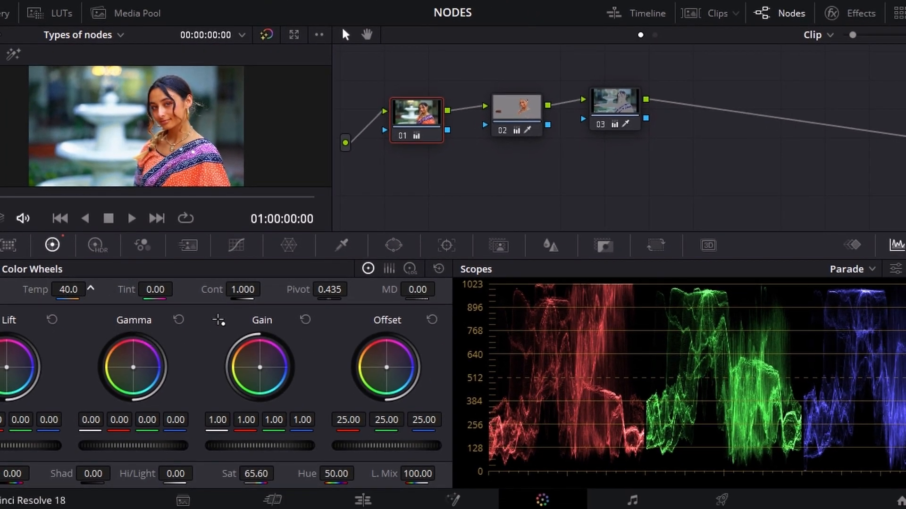
pyautogui.moveTo(70, 289); pyautogui.dragTo(174, 290)
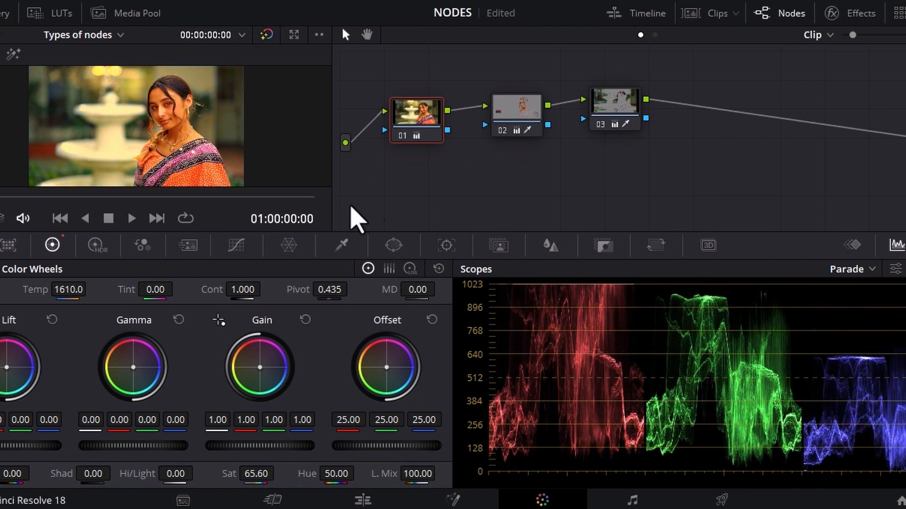
# Highlight node 02's qualified area in the viewer to examine how node 01's warmer temperature affects the skin selection
pyautogui.click(532, 126)
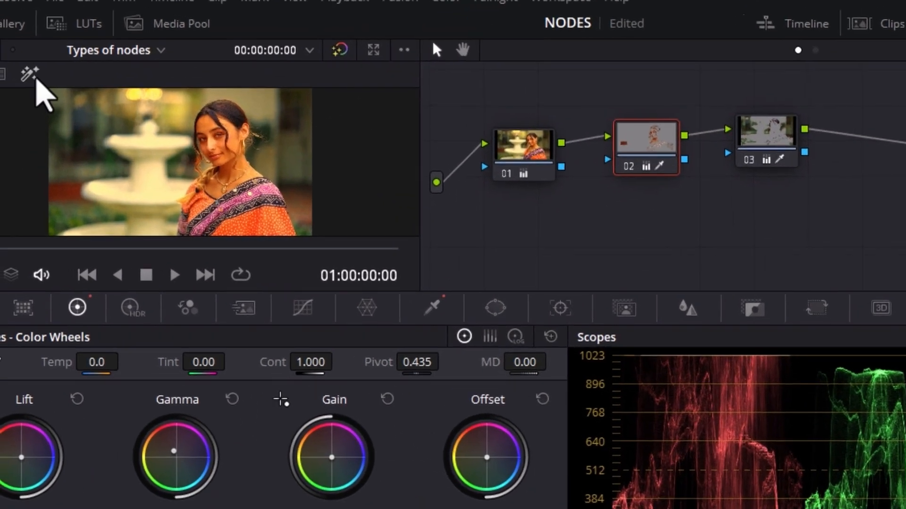
pyautogui.click(34, 78)
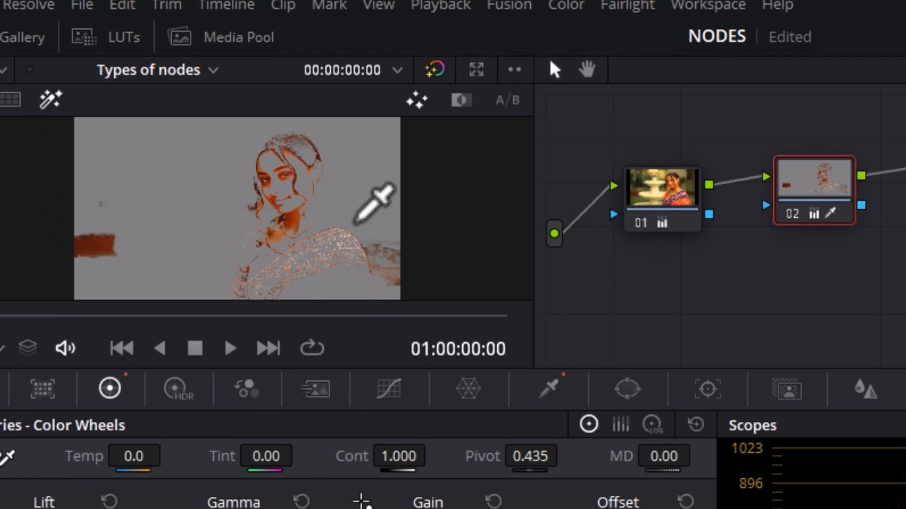
pyautogui.click(51, 100)
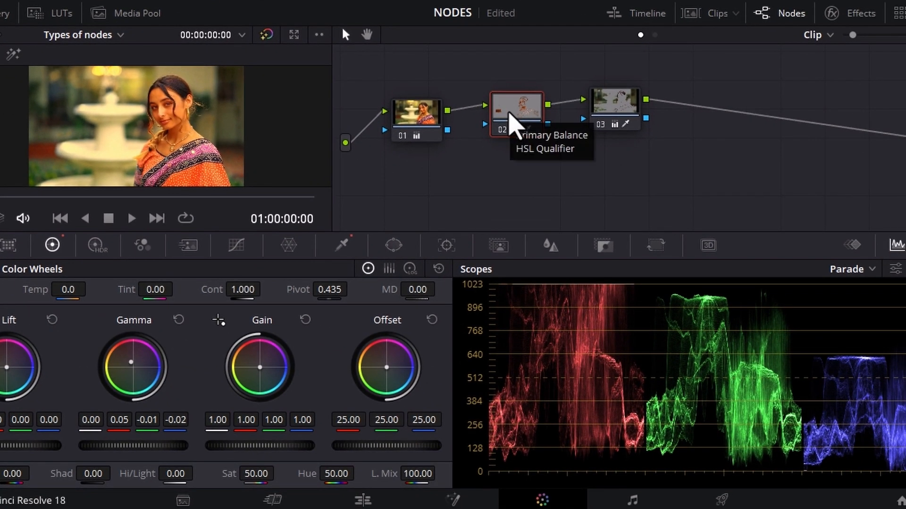
pyautogui.click(418, 134)
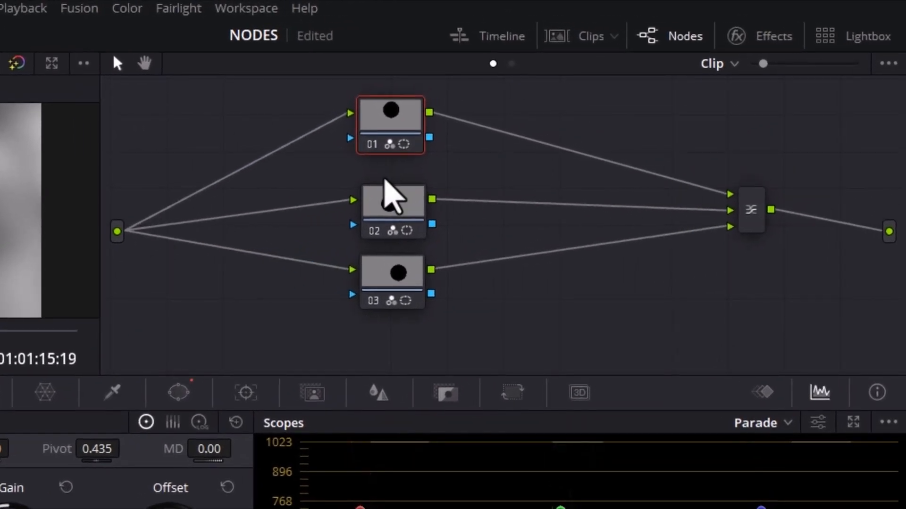
# Disable parallel nodes 02 and 03, re-enable them one at a time, and compare the coloured circle each node produces
pyautogui.moveTo(396, 145); pyautogui.dragTo(406, 158)
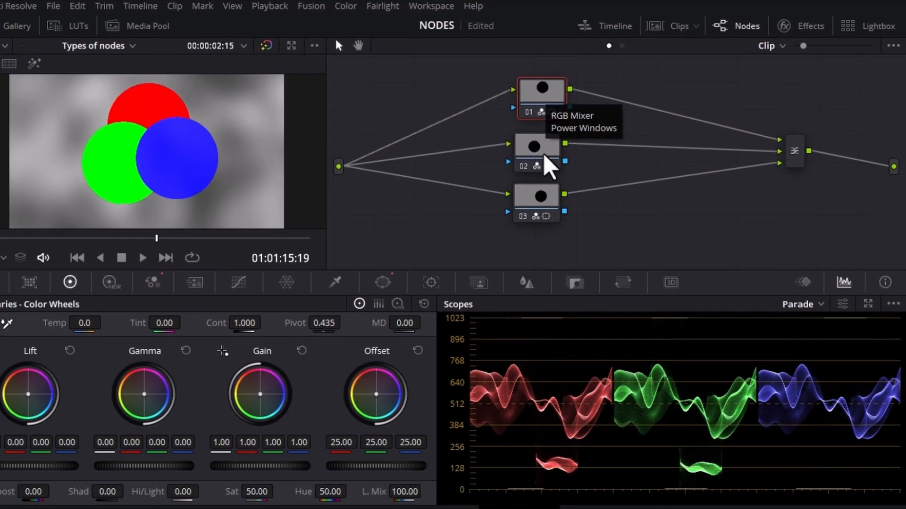
pyautogui.click(383, 299)
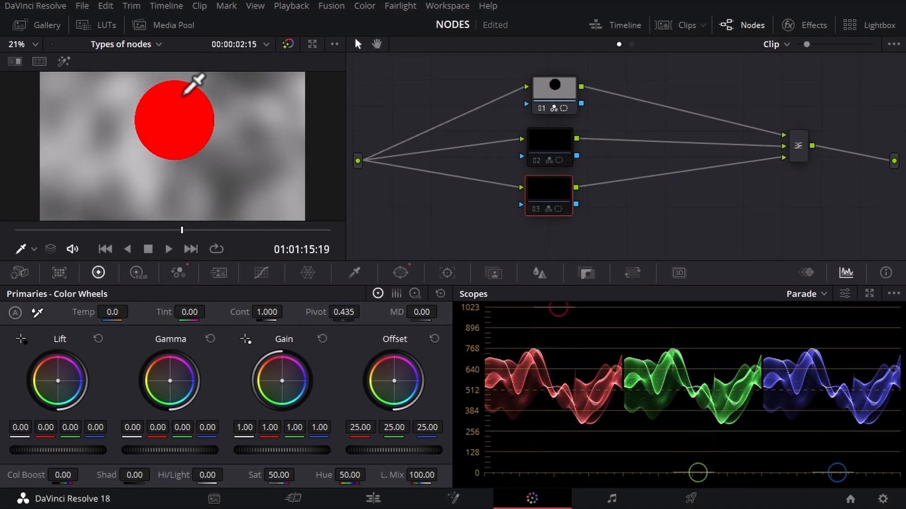
pyautogui.hotkey('ctrl', 'd')
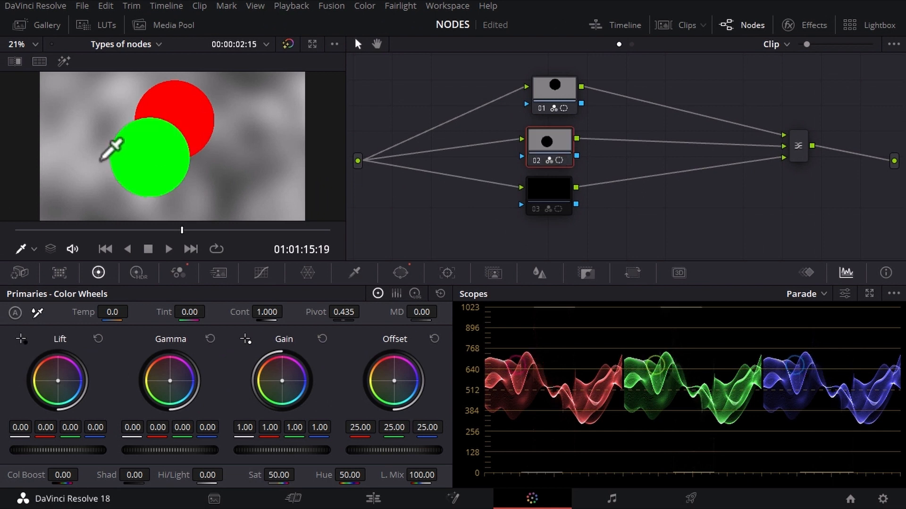
pyautogui.click(541, 201)
pyautogui.hotkey('ctrl', 'd')
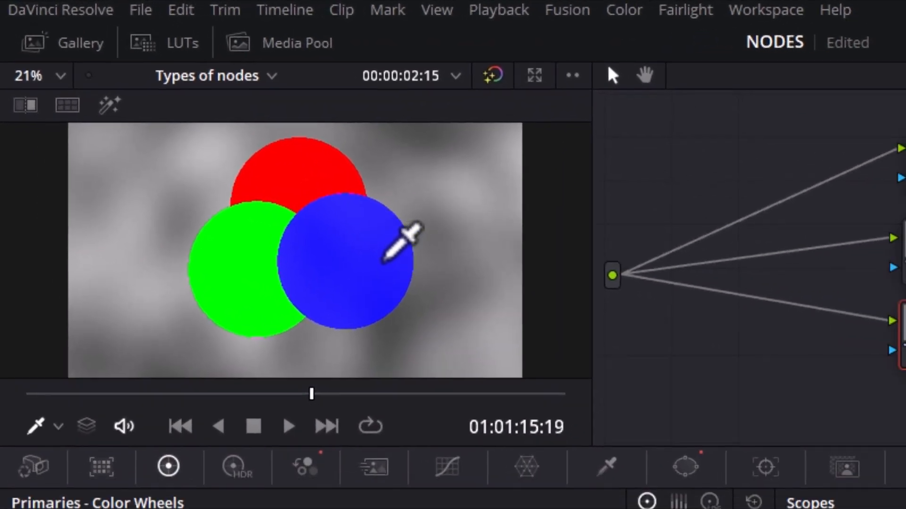
pyautogui.click(623, 96)
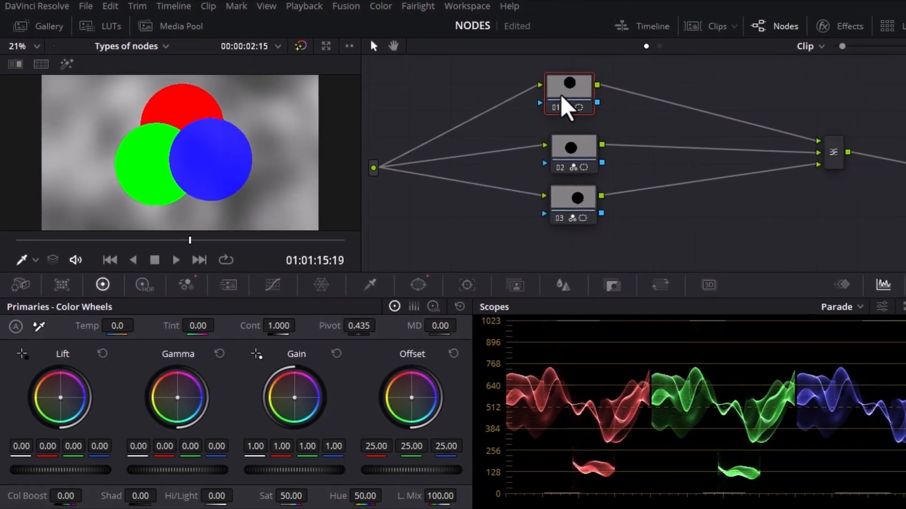
pyautogui.click(675, 187)
pyautogui.moveTo(552, 203); pyautogui.dragTo(535, 212)
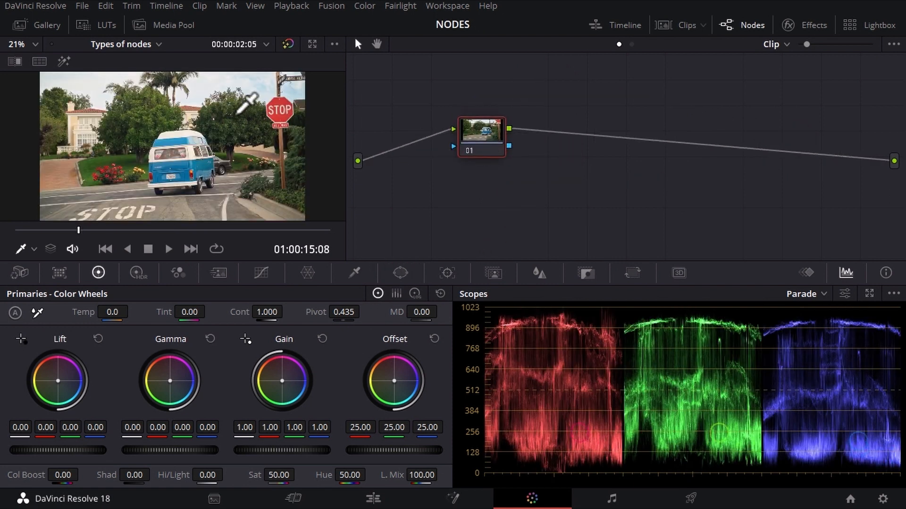
# Add a parallel node below node 01 on the van clip and space the two nodes apart
pyautogui.moveTo(479, 134); pyautogui.dragTo(460, 124)
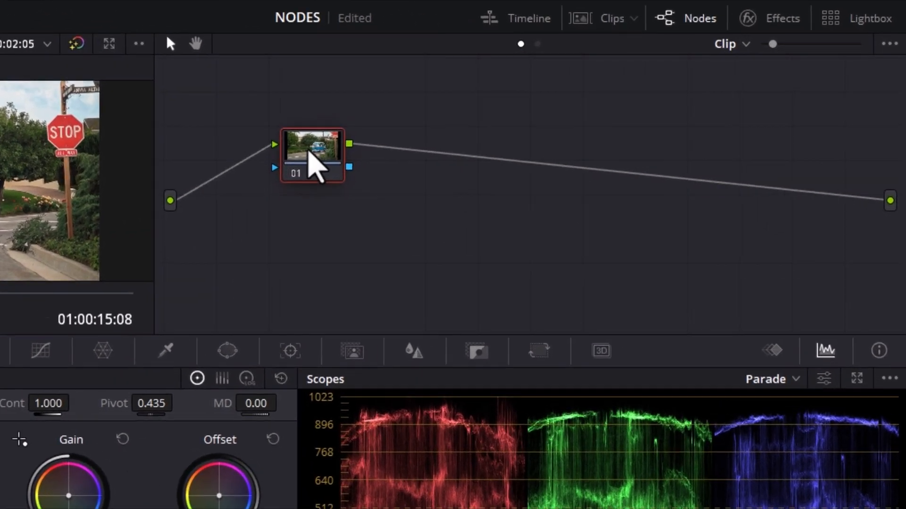
pyautogui.hotkey('alt', 'l')
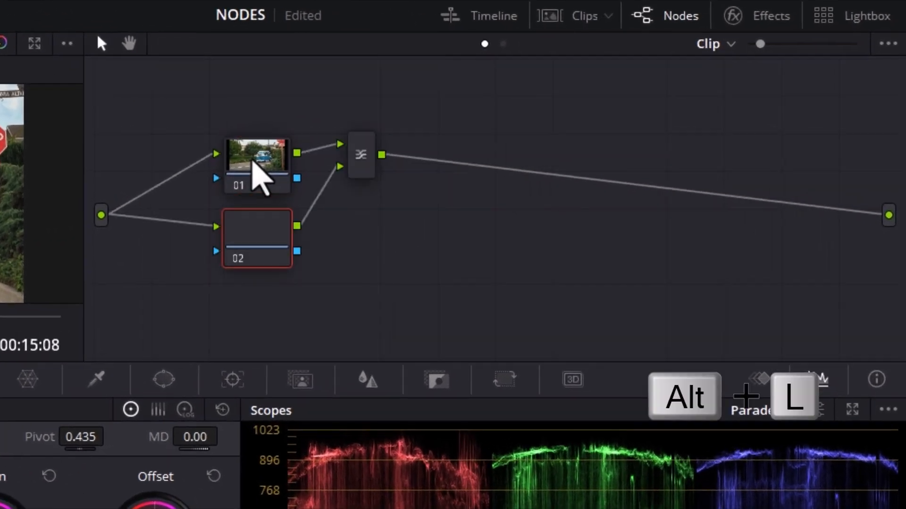
pyautogui.moveTo(253, 161); pyautogui.dragTo(242, 115)
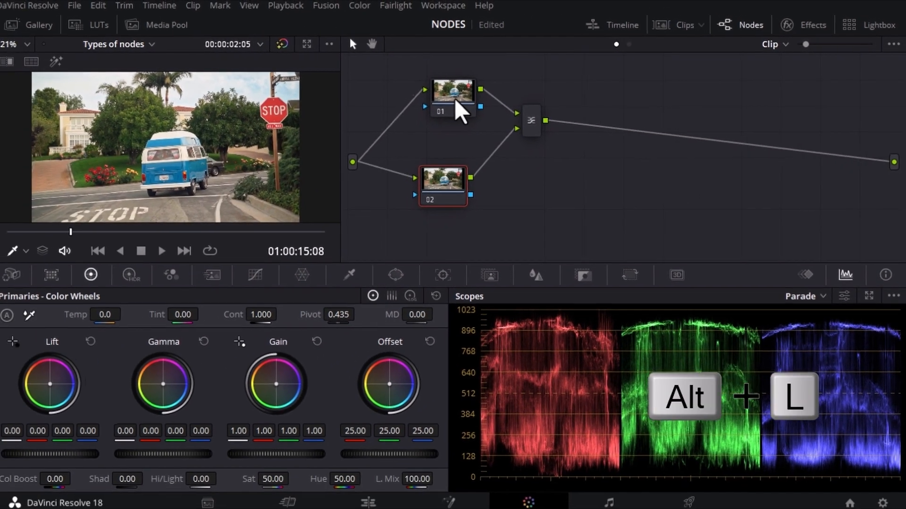
# Isolate the sky in node 01 with the HSL qualifier and set its temperature to -2300
pyautogui.click(456, 101)
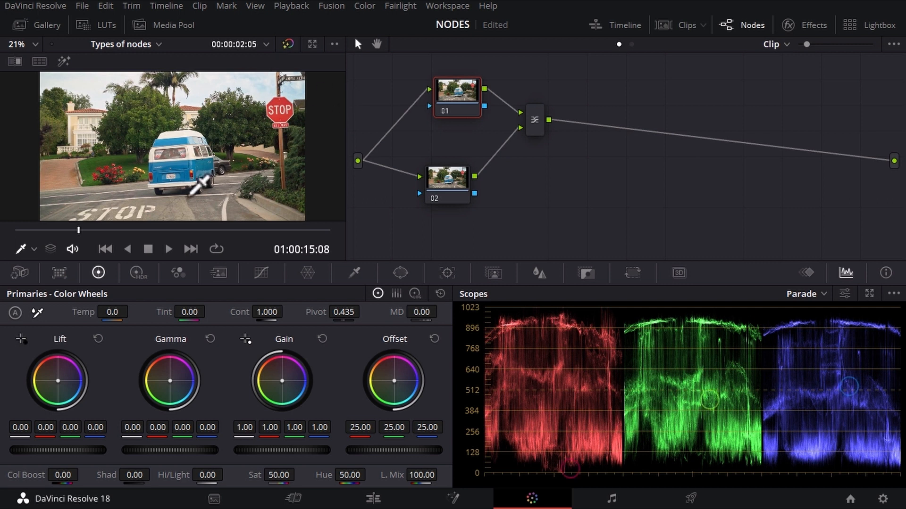
pyautogui.click(354, 273)
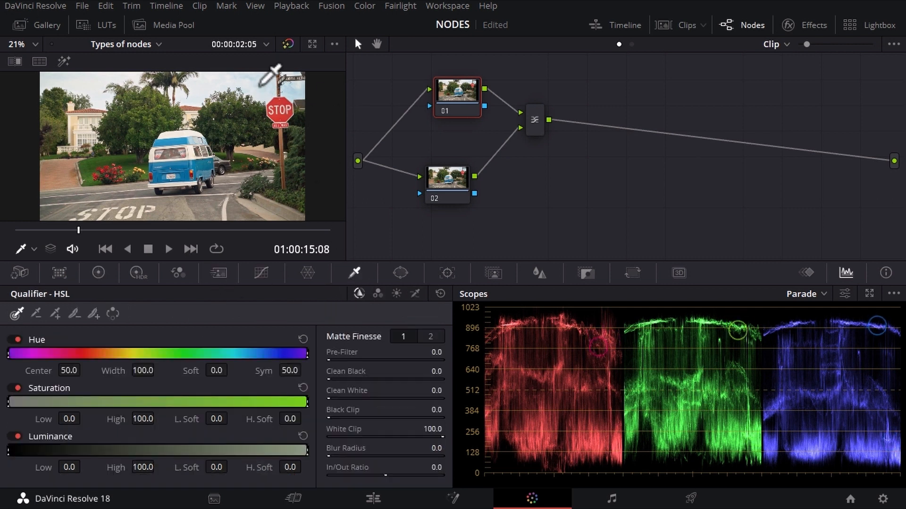
pyautogui.click(258, 76)
pyautogui.moveTo(259, 76)
pyautogui.mouseDown()
pyautogui.moveTo(235, 70)
pyautogui.moveTo(206, 82)
pyautogui.mouseUp()
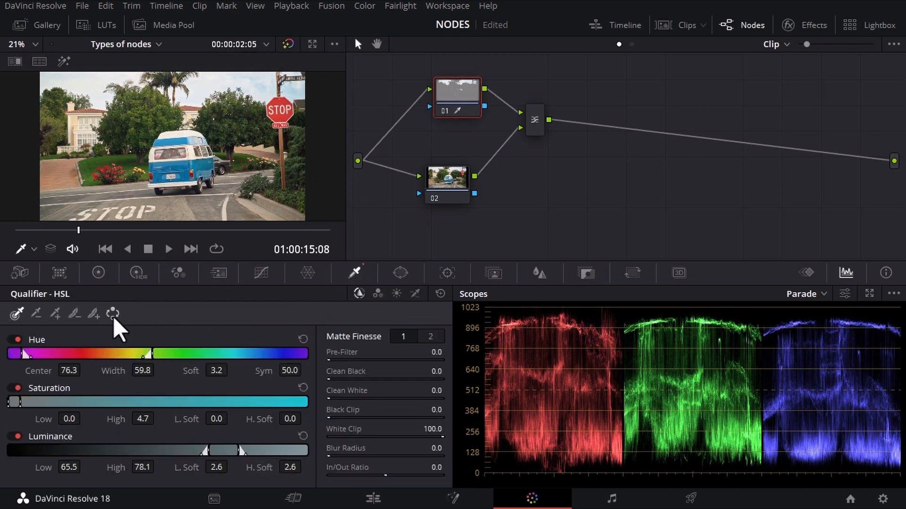
pyautogui.click(99, 273)
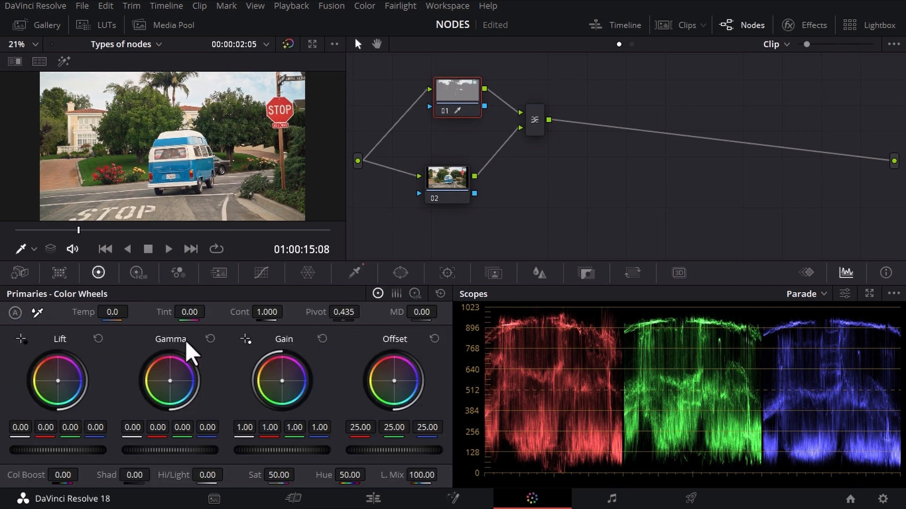
pyautogui.moveTo(119, 312); pyautogui.dragTo(101, 312)
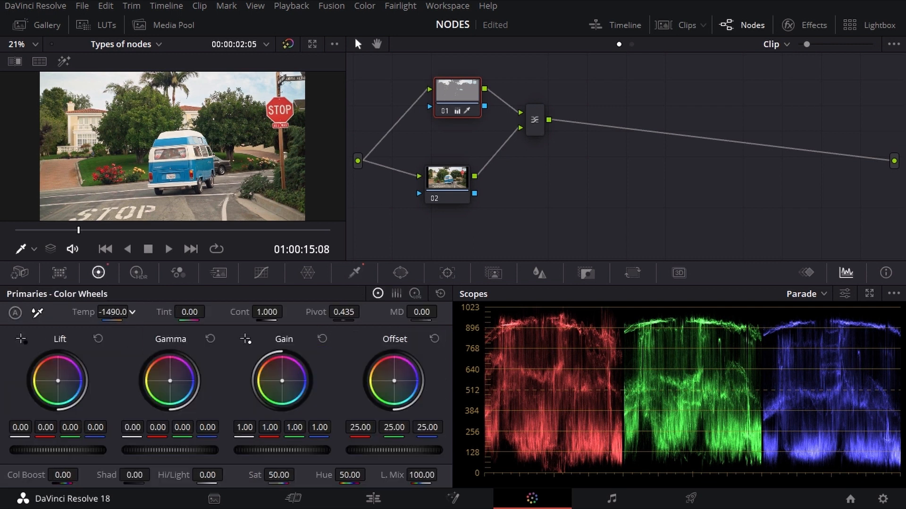
# Isolate the trees and street around the van in node 02 with the HSL qualifier
pyautogui.click(440, 181)
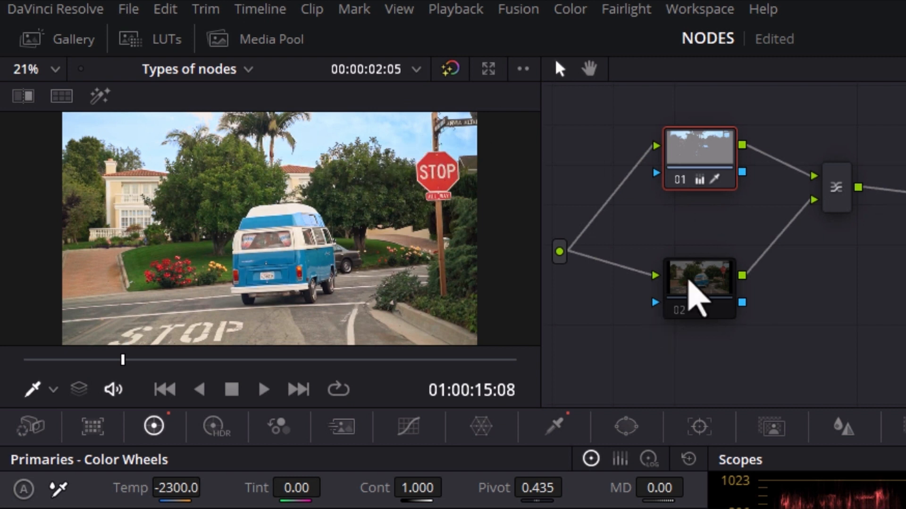
pyautogui.moveTo(687, 284); pyautogui.dragTo(685, 275)
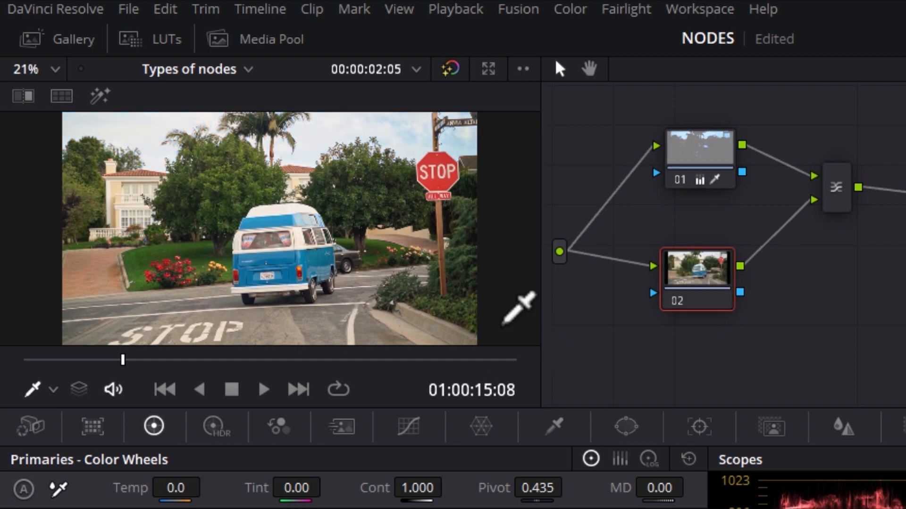
pyautogui.click(555, 427)
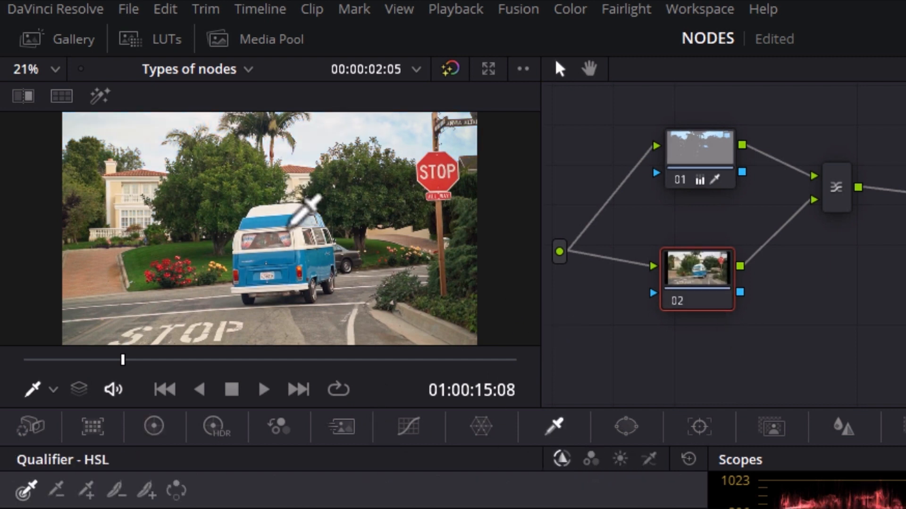
pyautogui.click(290, 218)
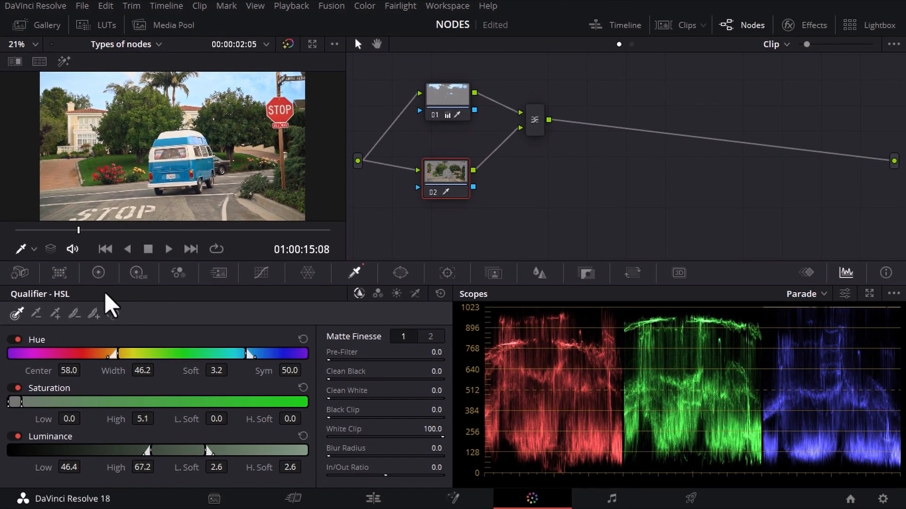
# Set node 02's temperature to 1370 and move the node up closer to node 01
pyautogui.click(154, 426)
pyautogui.moveTo(114, 313); pyautogui.dragTo(179, 312)
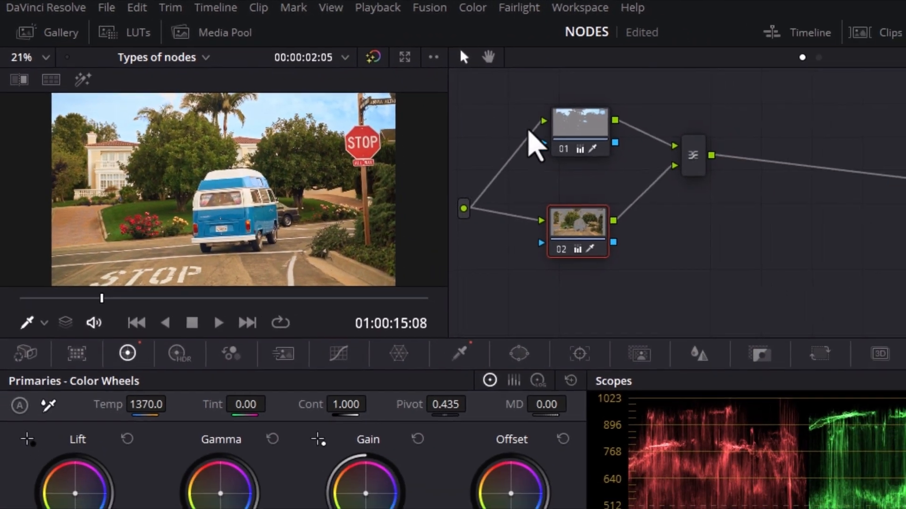
pyautogui.moveTo(550, 241); pyautogui.dragTo(550, 207)
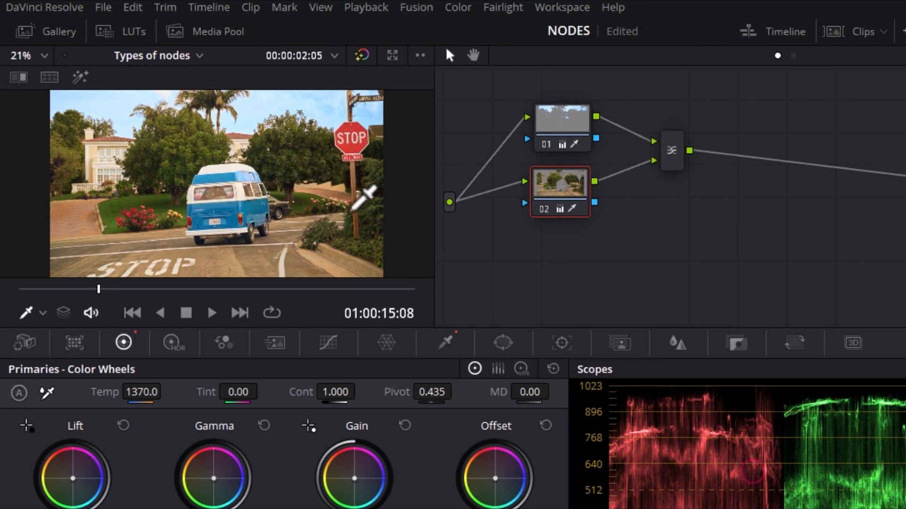
pyautogui.moveTo(548, 199); pyautogui.dragTo(546, 198)
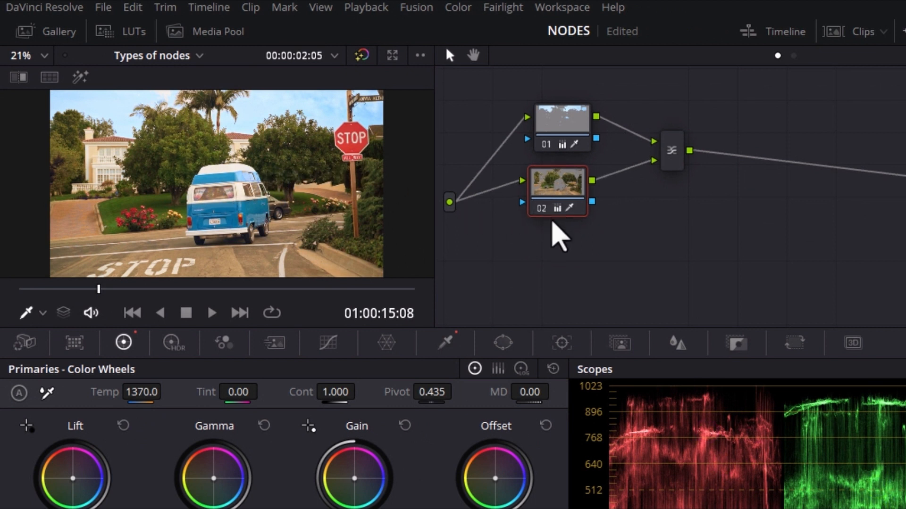
# Add a third parallel node and isolate the van's blue paint in it with the HSL qualifier
pyautogui.hotkey('alt', 'p')
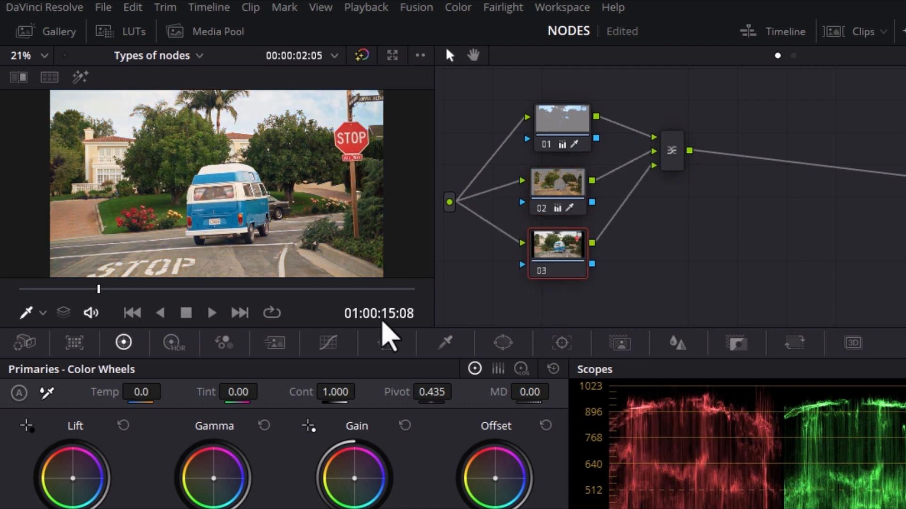
pyautogui.click(445, 343)
pyautogui.click(200, 177)
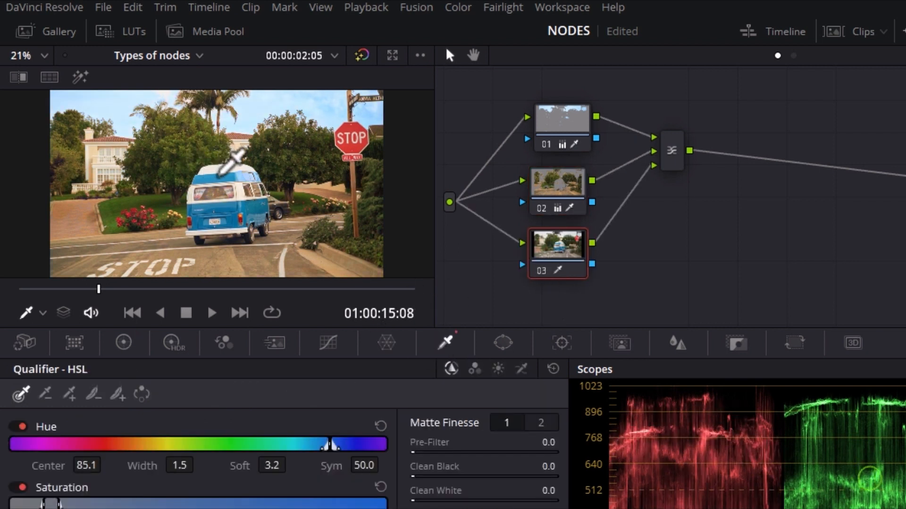
pyautogui.click(80, 76)
pyautogui.click(80, 77)
# Set node 03's hue to 90.80 and compare the van clip with all grades bypassed and restored
pyautogui.click(123, 343)
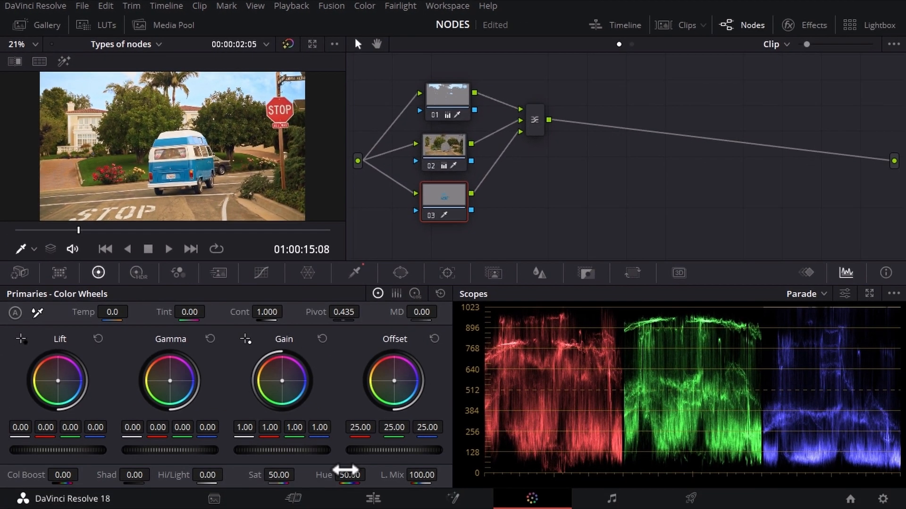
pyautogui.moveTo(370, 474); pyautogui.dragTo(401, 473)
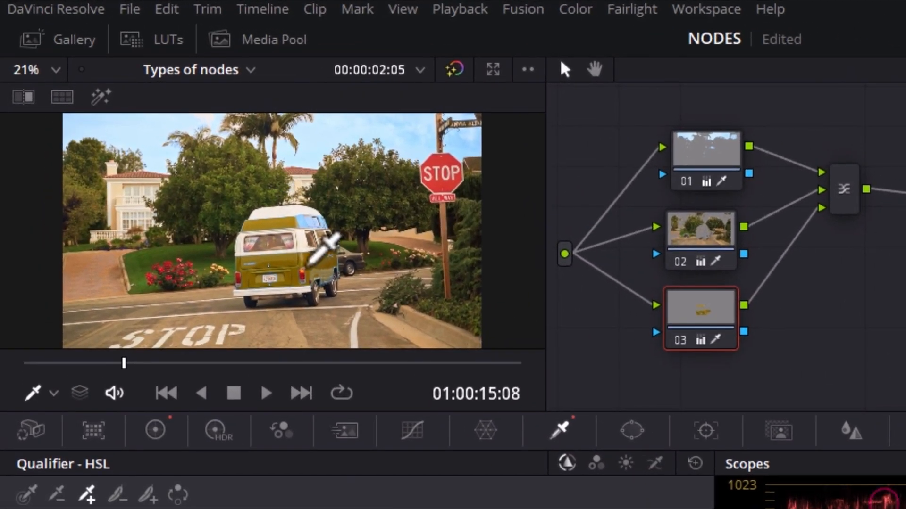
pyautogui.click(461, 81)
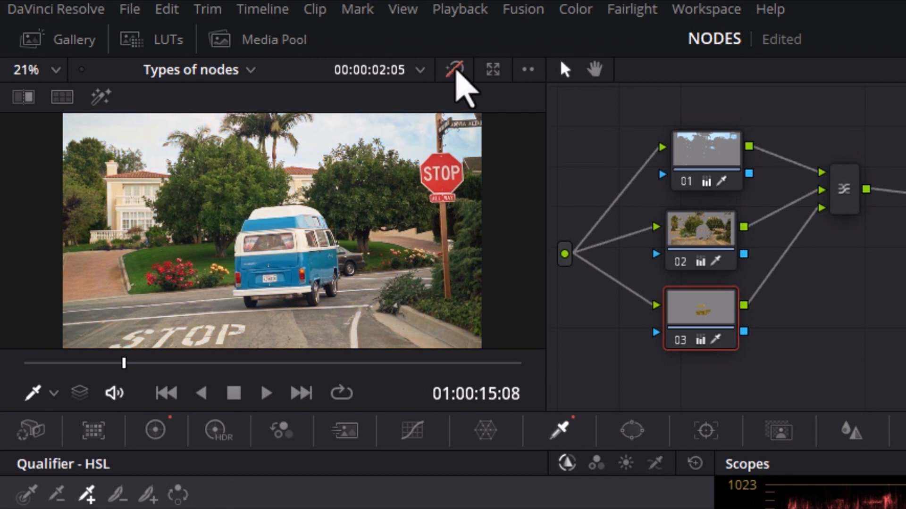
pyautogui.click(462, 83)
# Rearrange nodes 01, 02 and 03 into a tighter vertical stack in the node graph
pyautogui.moveTo(694, 318); pyautogui.dragTo(702, 298)
pyautogui.moveTo(701, 247); pyautogui.dragTo(708, 221)
pyautogui.moveTo(705, 176); pyautogui.dragTo(705, 152)
pyautogui.moveTo(704, 223); pyautogui.dragTo(700, 207)
pyautogui.moveTo(697, 294); pyautogui.dragTo(695, 264)
pyautogui.moveTo(702, 213); pyautogui.dragTo(707, 273)
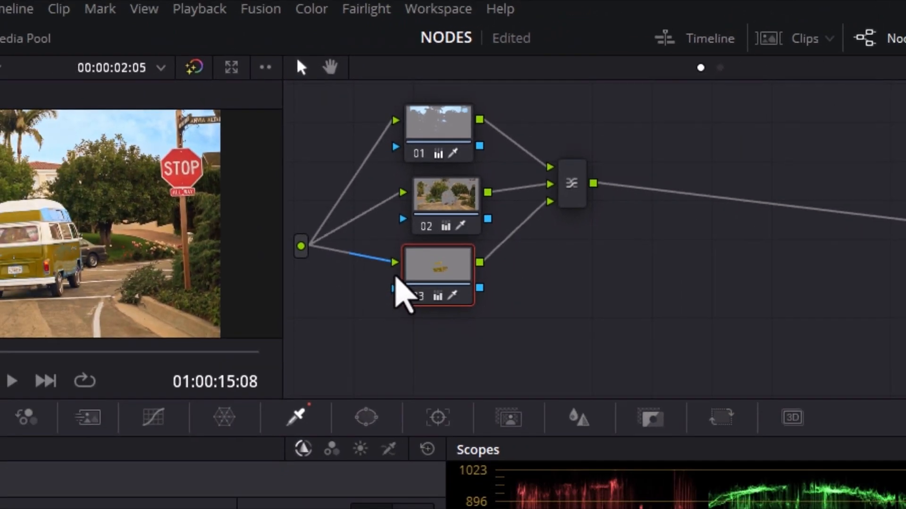
# Add a fourth parallel node below node 03 and copy node 03's qualifier and grade onto it
pyautogui.hotkey('alt', 'p')
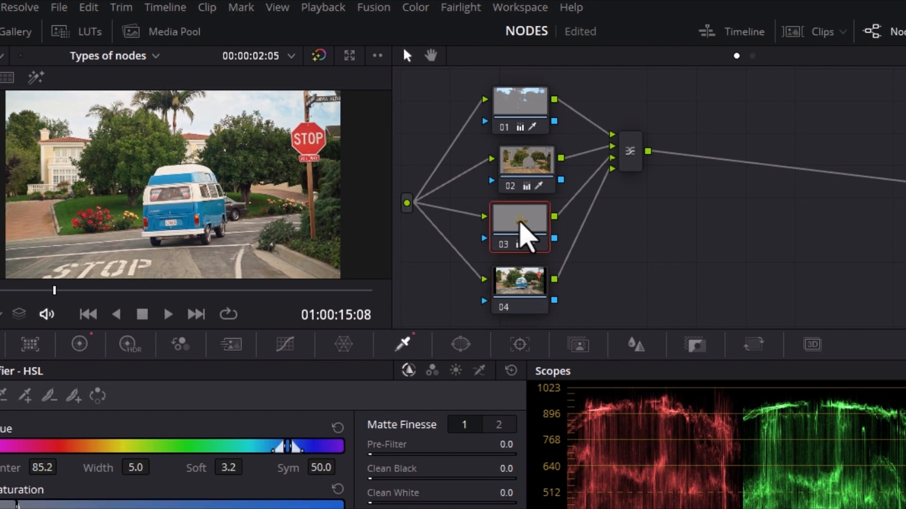
pyautogui.click(521, 297)
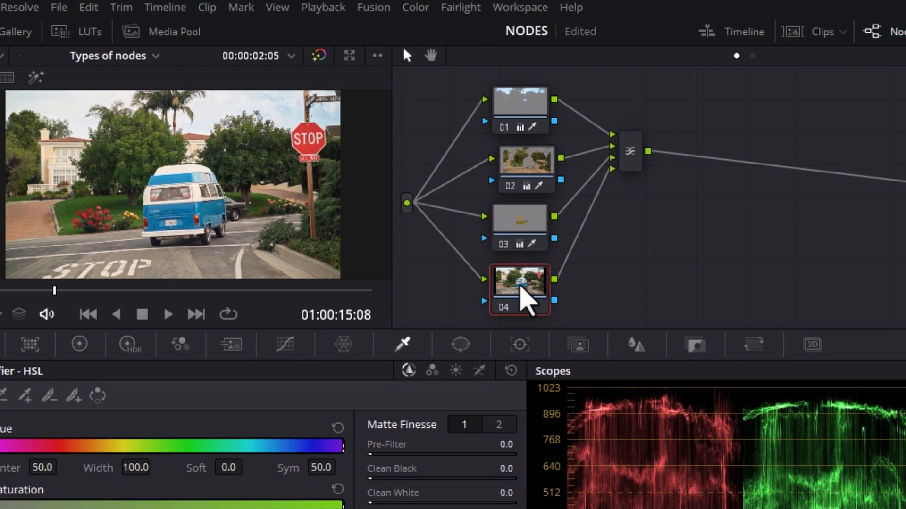
pyautogui.hotkey('ctrl', 'v')
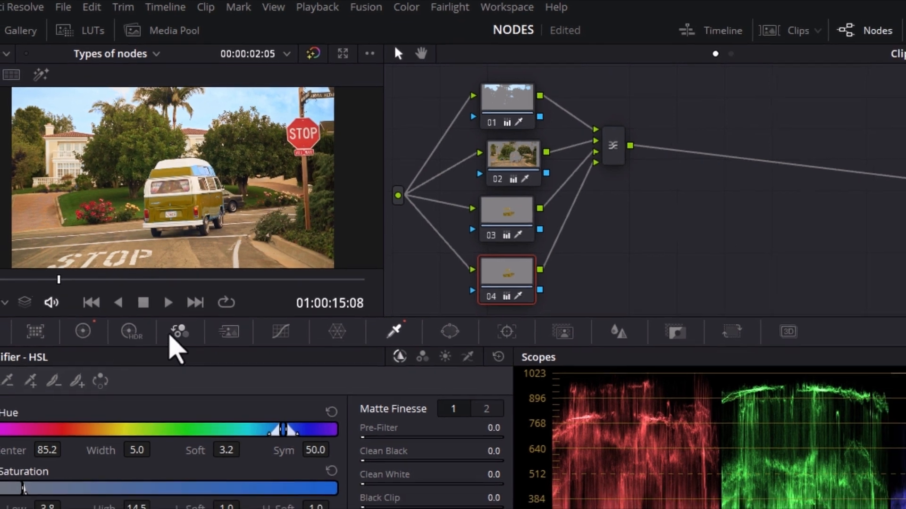
# Raise node 04's hue to turn the van's paint orange-red
pyautogui.click(131, 345)
pyautogui.click(97, 274)
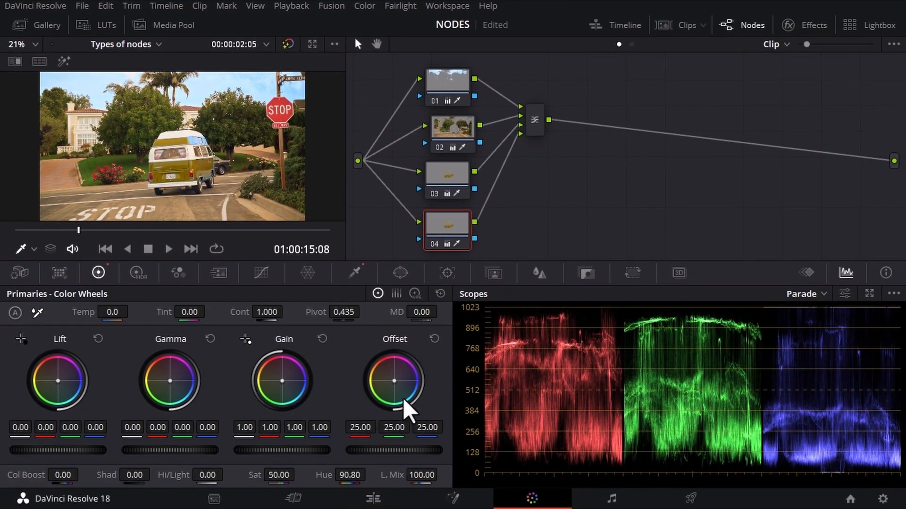
pyautogui.moveTo(350, 475); pyautogui.dragTo(361, 475)
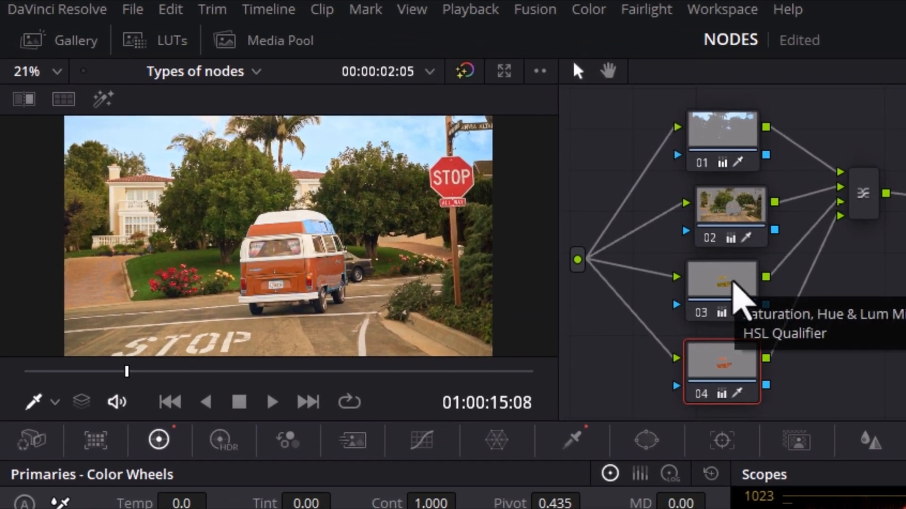
# Disable and re-enable node 04 twice to compare the van's color with and without it
pyautogui.click(732, 290)
pyautogui.click(744, 373)
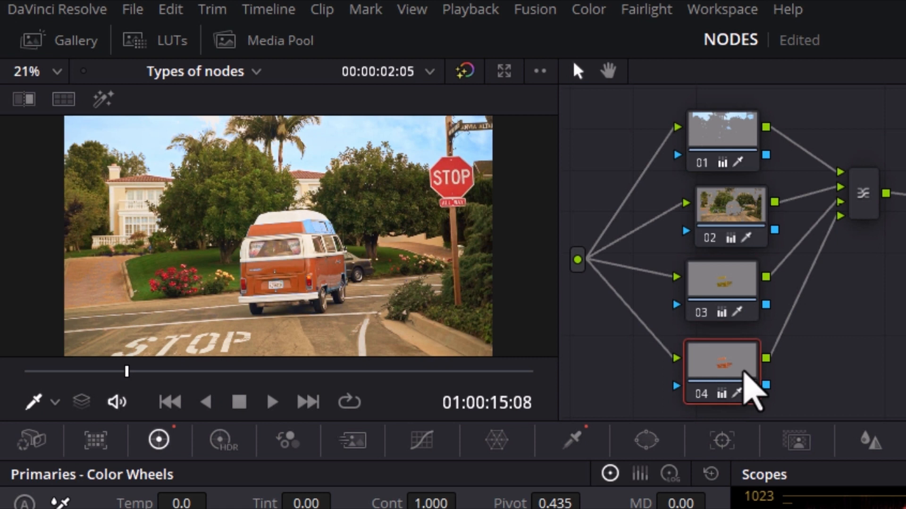
pyautogui.hotkey('ctrl', 'd')
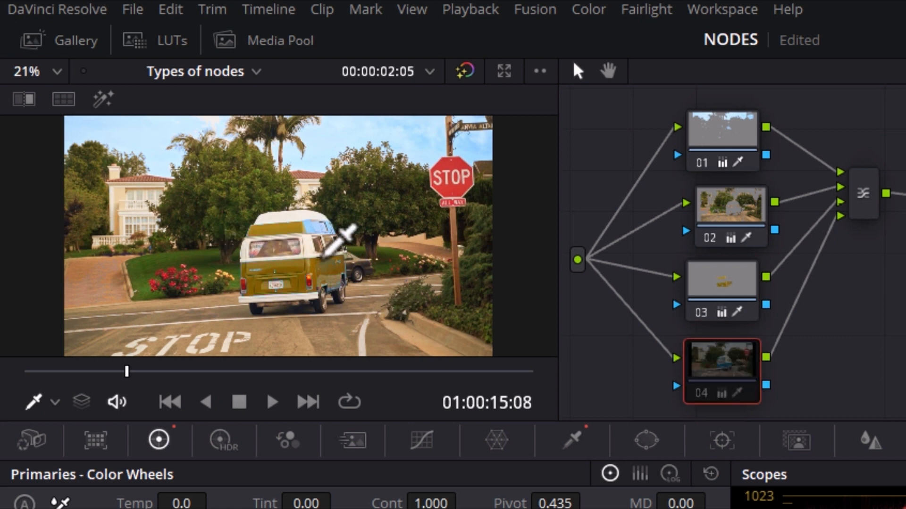
pyautogui.hotkey('ctrl', 'd')
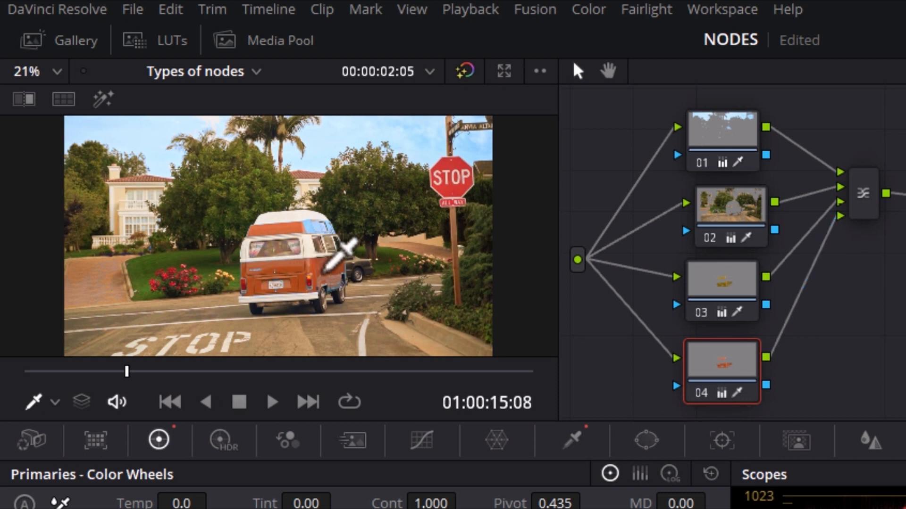
pyautogui.hotkey('ctrl', 'd')
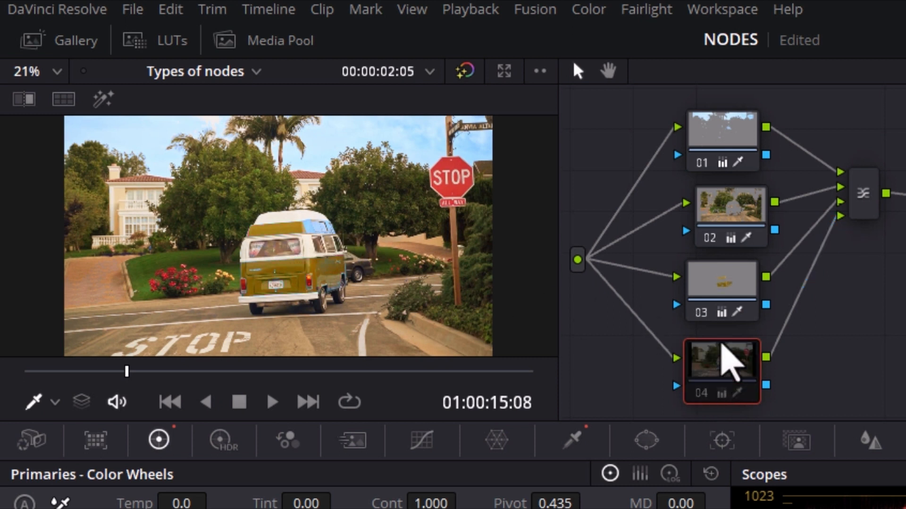
pyautogui.hotkey('ctrl', 'd')
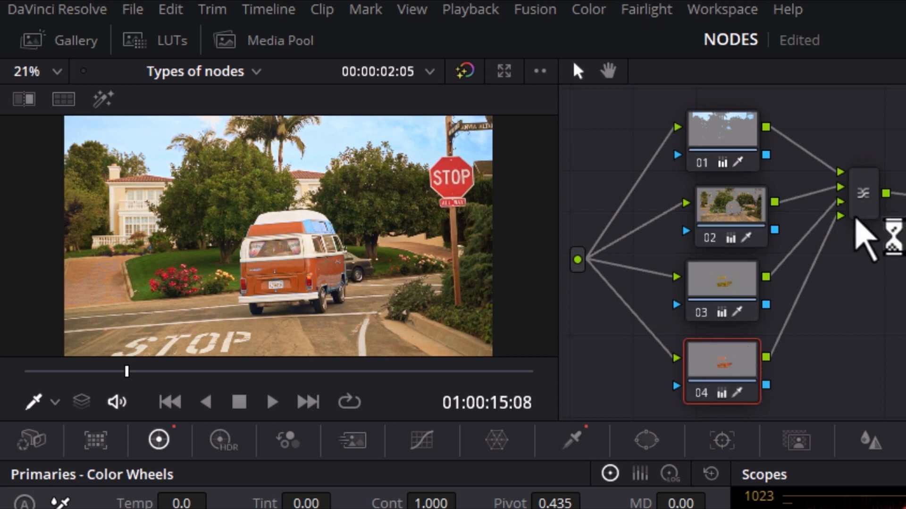
pyautogui.click(713, 289)
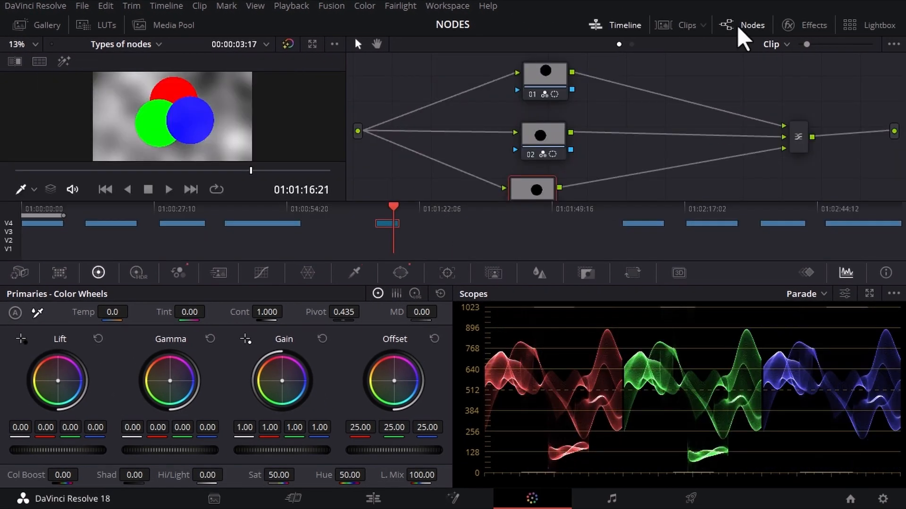
pyautogui.click(738, 29)
pyautogui.click(742, 26)
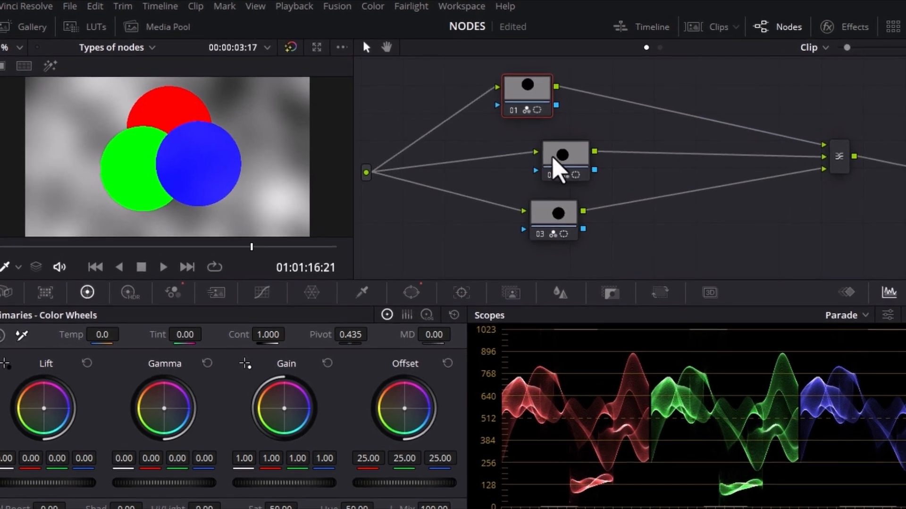
# On the colored circles clip, switch nodes 02 and 03 off and on in turn to see which circle each controls
pyautogui.click(543, 150)
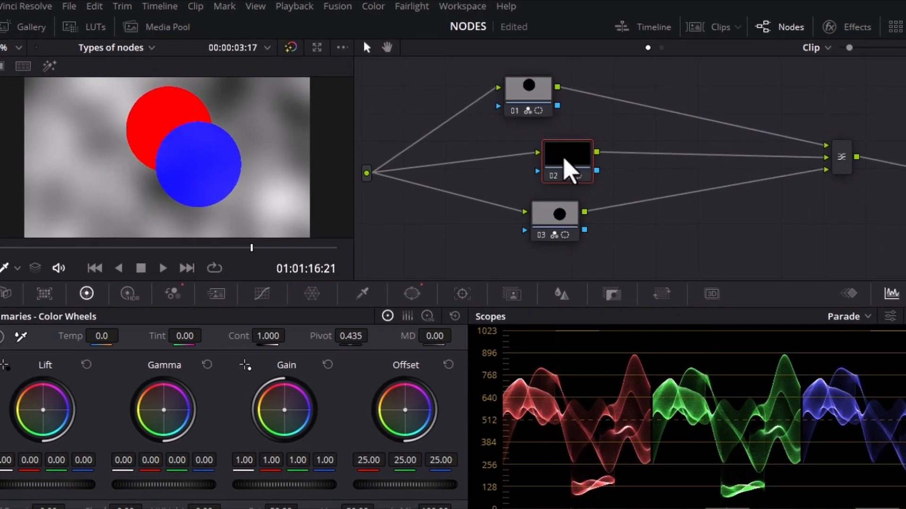
pyautogui.hotkey('ctrl', 'd')
pyautogui.click(561, 224)
pyautogui.hotkey('ctrl', 'd')
pyautogui.hotkey('ctrl', 'd')
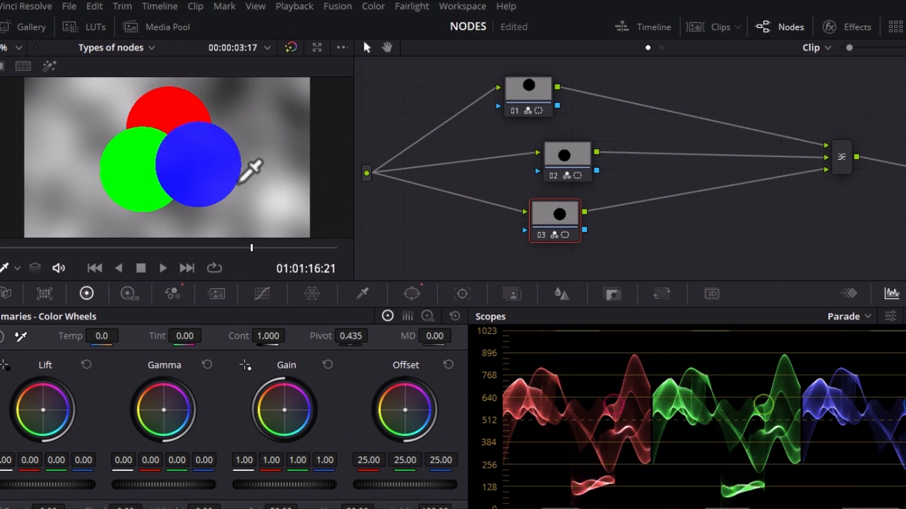
# Swap the layer order by disconnecting nodes 02 and 03, then linking node 03 to the mixer's second input and node 02 to its third
pyautogui.click(771, 178)
pyautogui.click(764, 156)
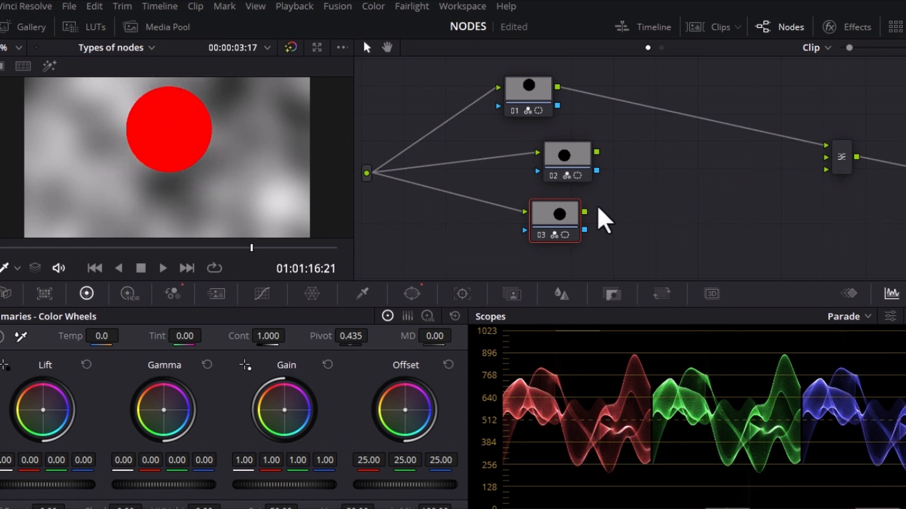
pyautogui.moveTo(585, 212); pyautogui.dragTo(824, 159)
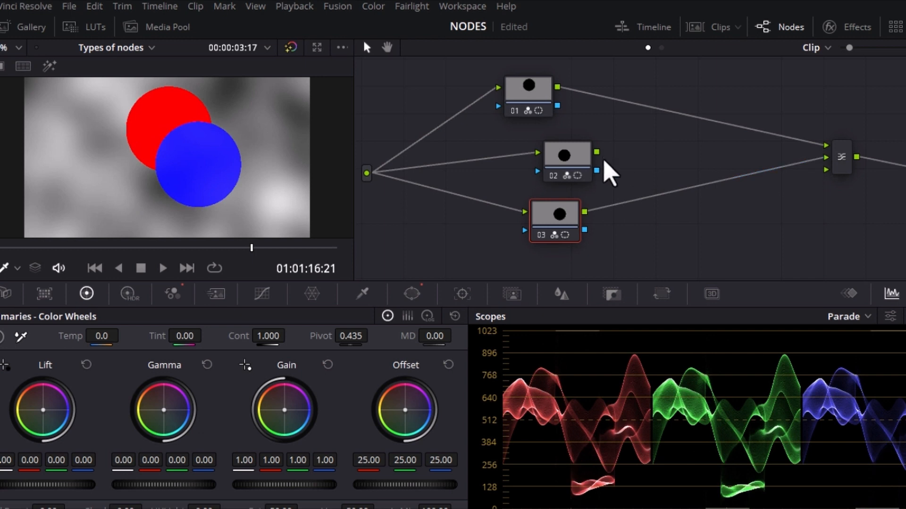
pyautogui.moveTo(597, 152); pyautogui.dragTo(825, 169)
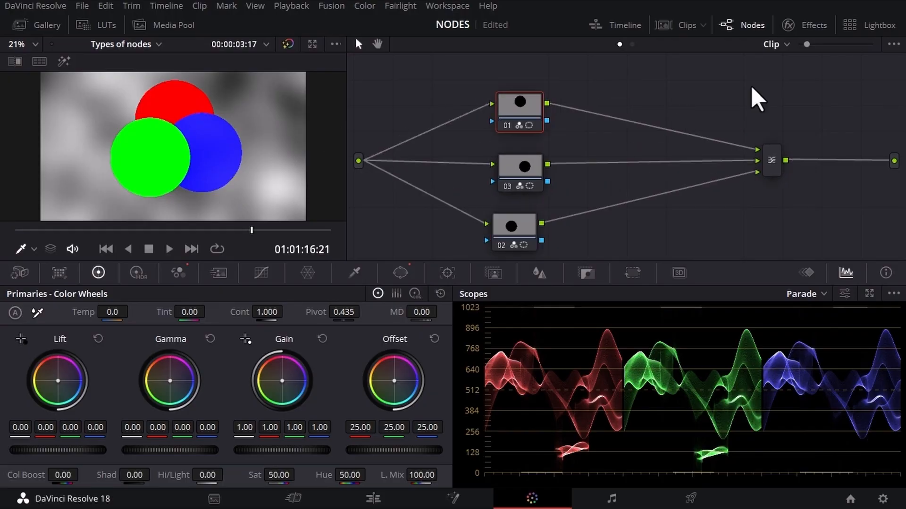
# Morph the layer mixer on the circles clip into a parallel node and move node 01 slightly higher
pyautogui.hotkey('alt', 'p')
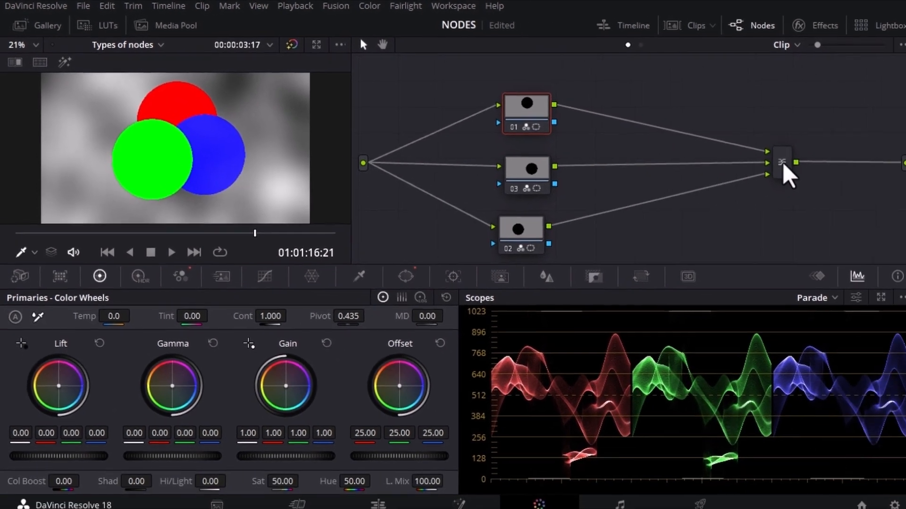
pyautogui.rightClick(772, 160)
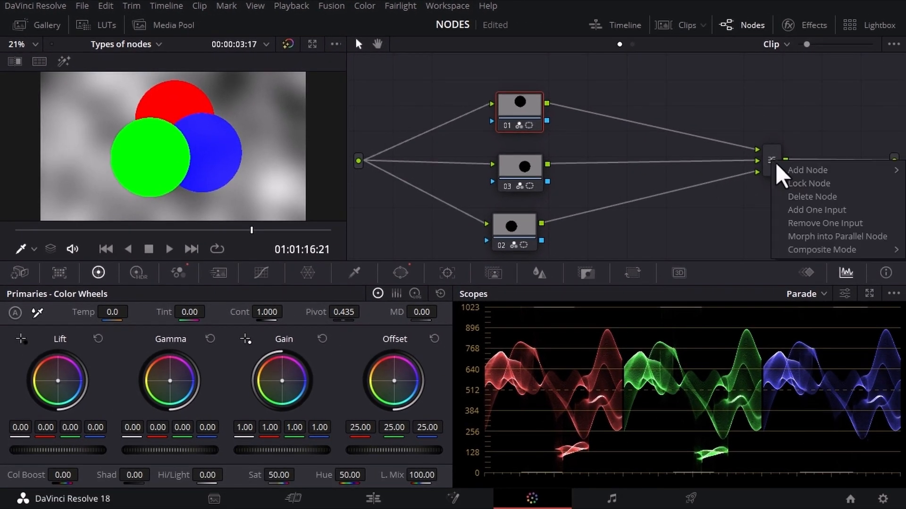
pyautogui.click(793, 237)
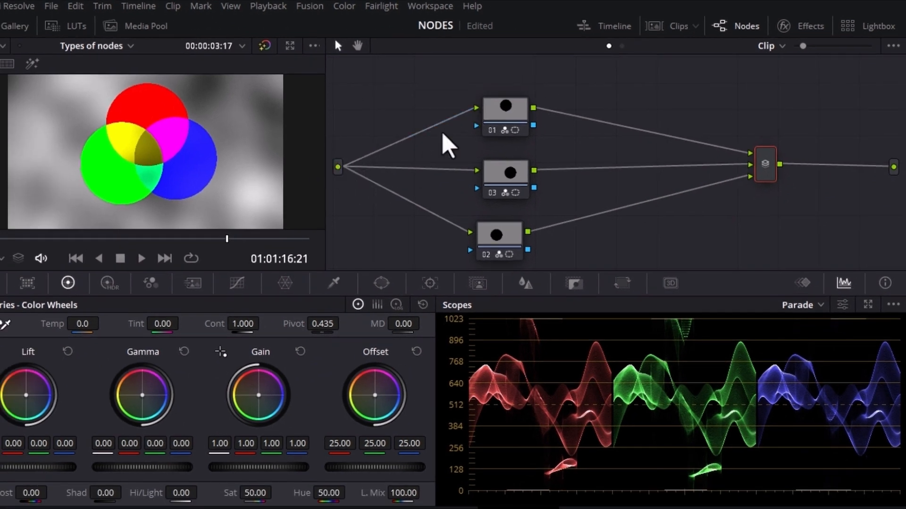
pyautogui.moveTo(522, 120); pyautogui.dragTo(520, 112)
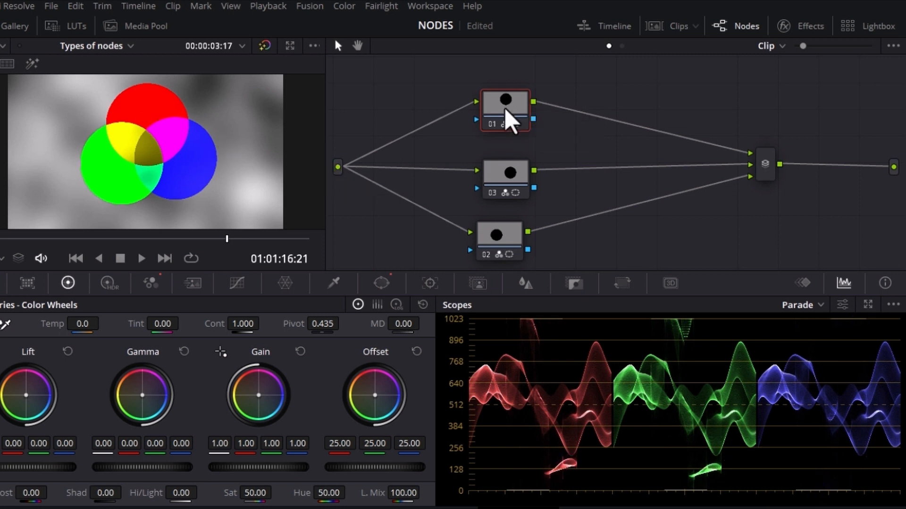
pyautogui.moveTo(509, 118)
pyautogui.mouseDown()
pyautogui.moveTo(481, 111)
pyautogui.moveTo(500, 114)
pyautogui.mouseUp()
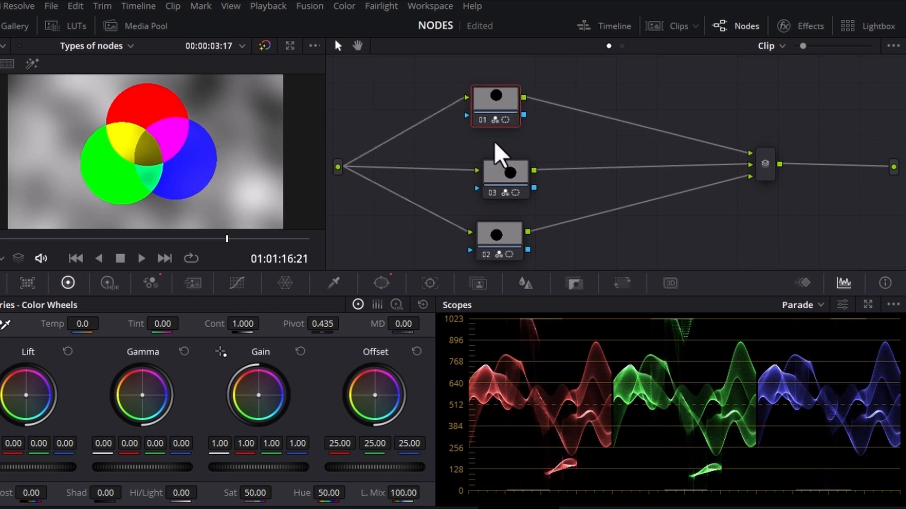
# Switch nodes 03 and 02 off and on again to examine how the overlapping circles blend in parallel
pyautogui.click(496, 191)
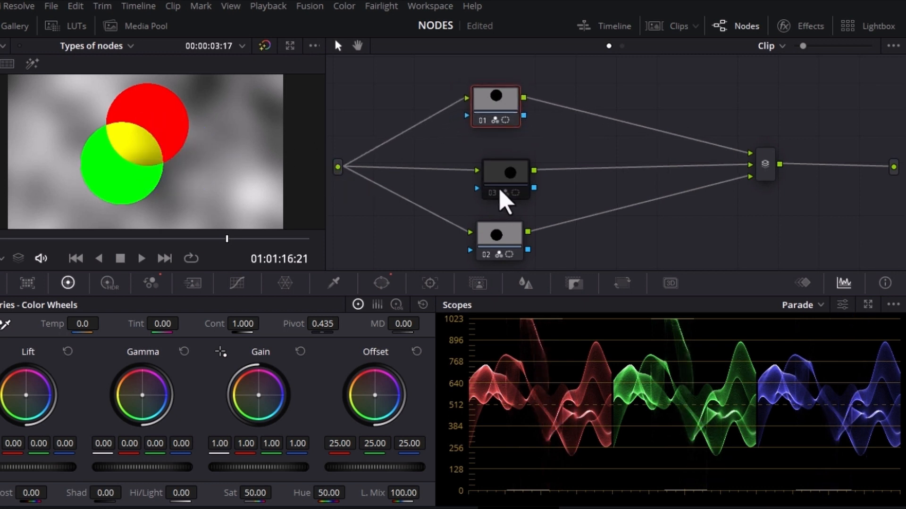
pyautogui.click(510, 170)
pyautogui.hotkey('ctrl', 'd')
pyautogui.hotkey('ctrl', 'd')
pyautogui.click(498, 242)
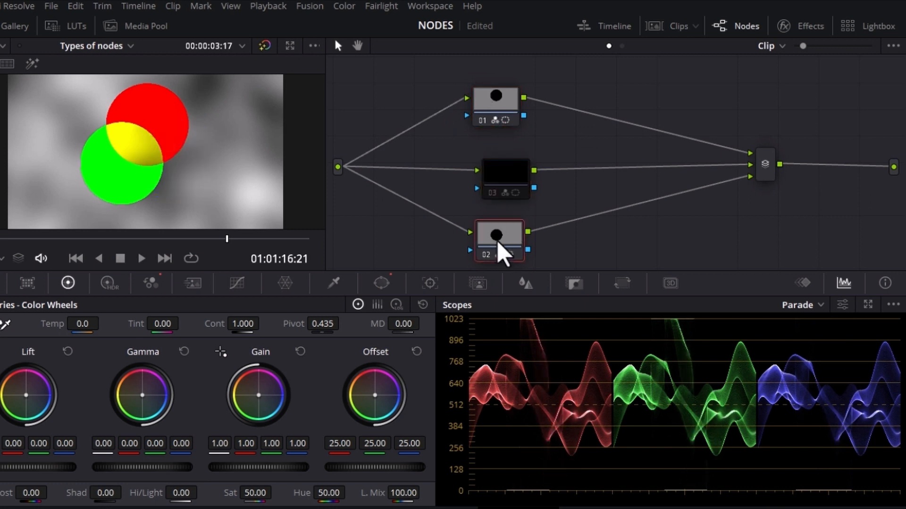
pyautogui.hotkey('ctrl', 'd')
pyautogui.click(501, 163)
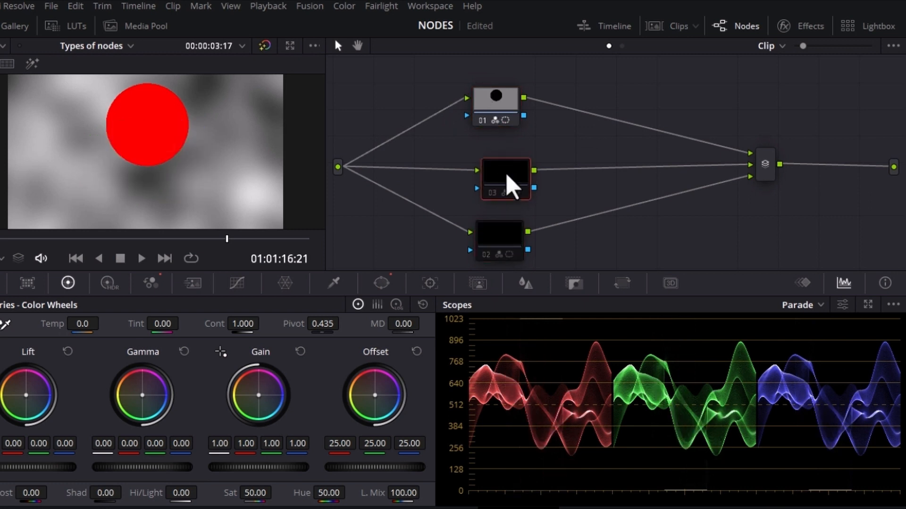
pyautogui.hotkey('ctrl', 'd')
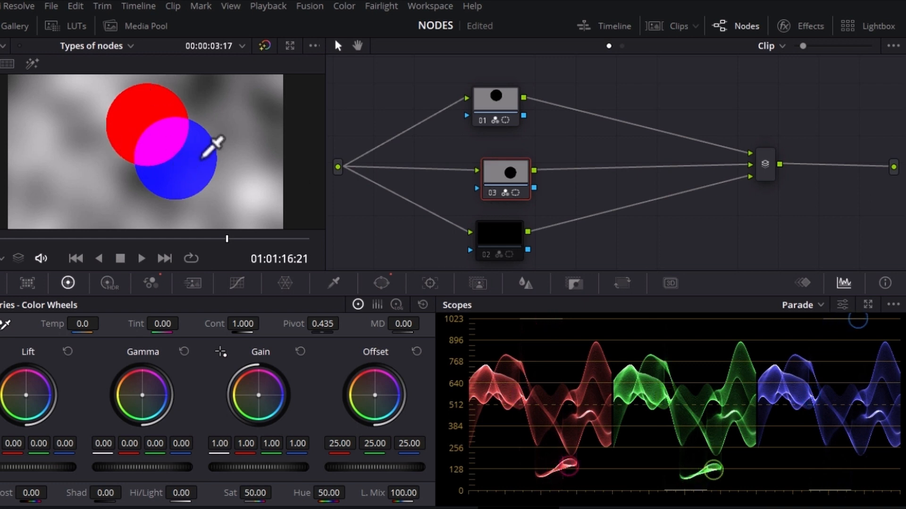
pyautogui.click(508, 252)
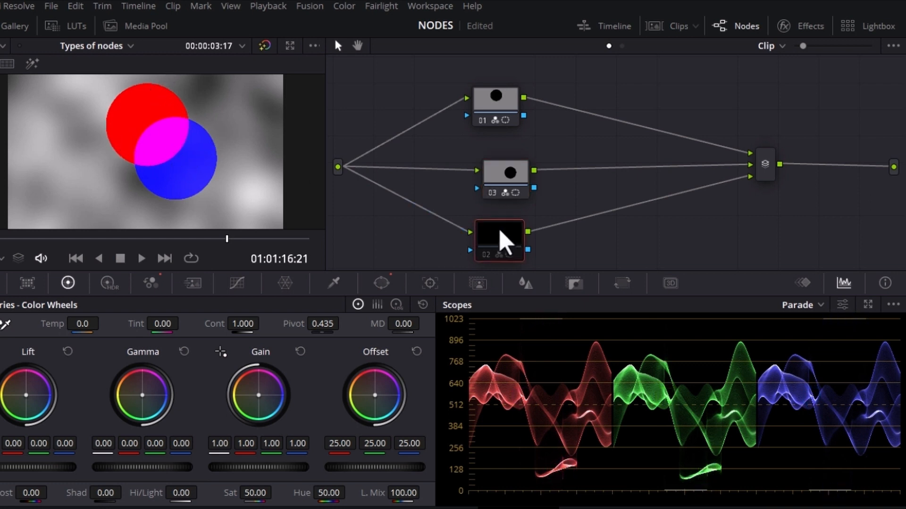
pyautogui.hotkey('ctrl', 'd')
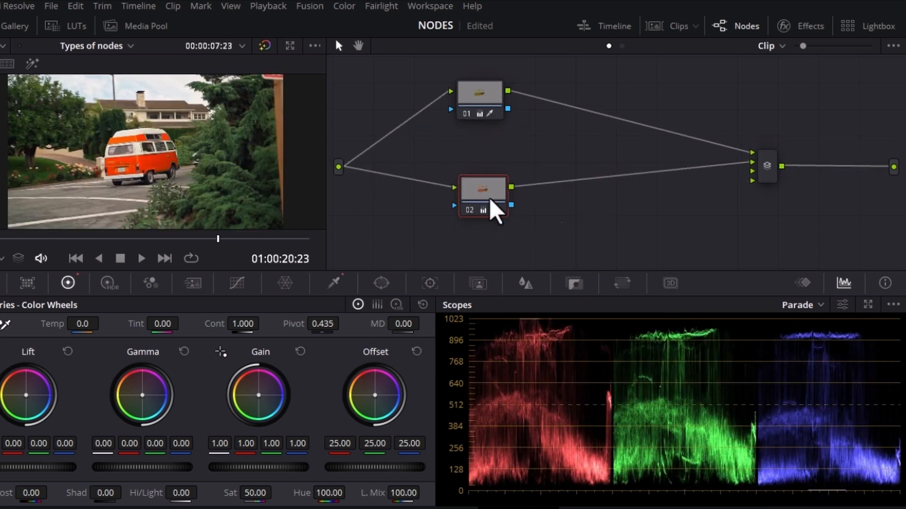
# On the orange van clip, shift node 01's hue to green and set node 02's hue to 39.40
pyautogui.click(486, 102)
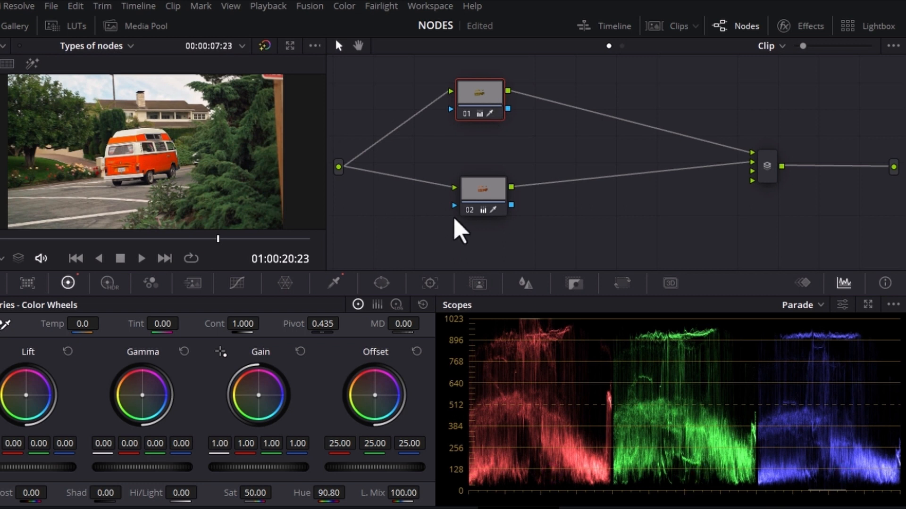
pyautogui.click(479, 208)
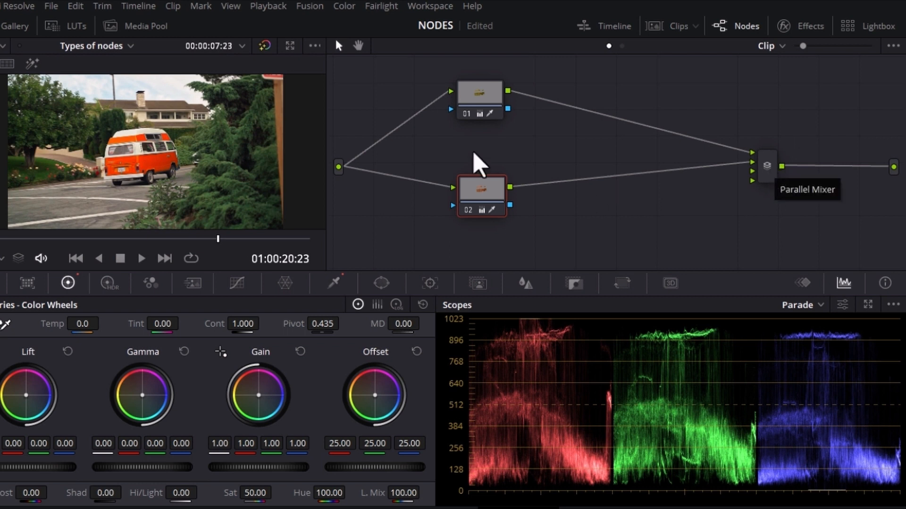
pyautogui.click(482, 107)
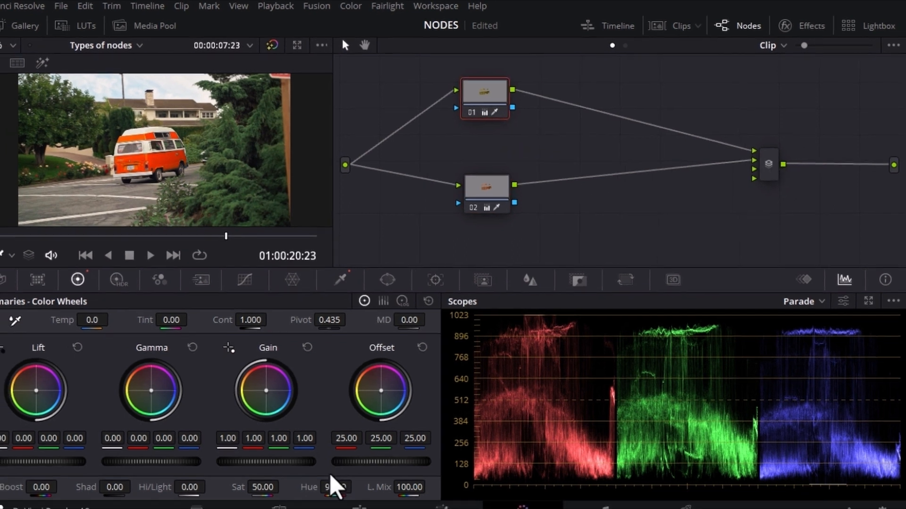
pyautogui.moveTo(327, 493); pyautogui.dragTo(345, 474)
pyautogui.click(507, 198)
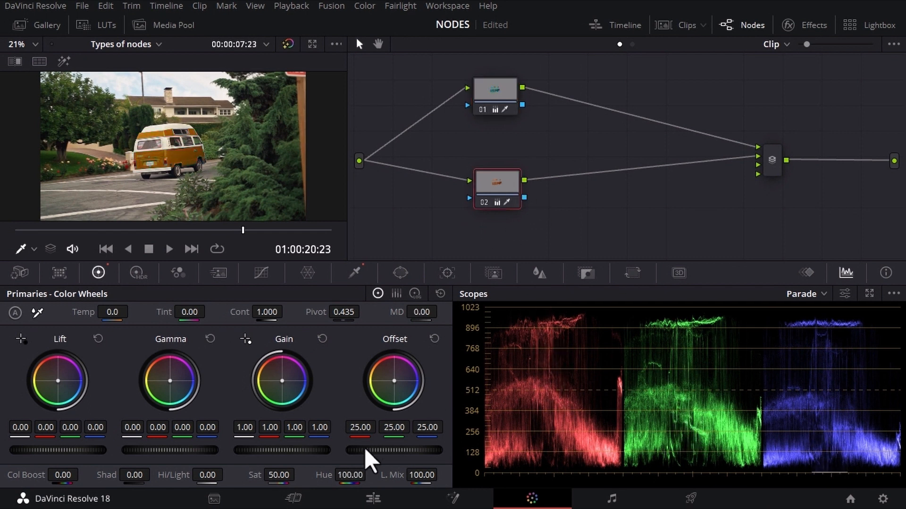
pyautogui.moveTo(352, 475); pyautogui.dragTo(337, 475)
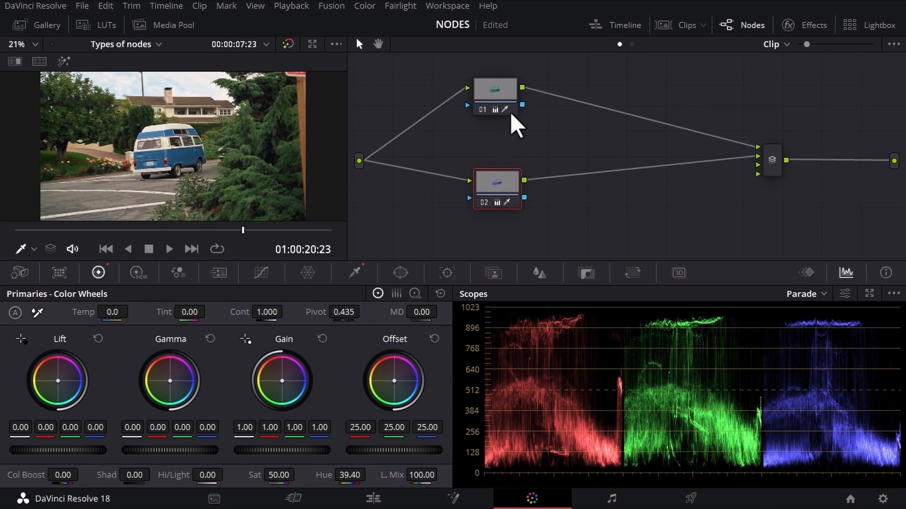
pyautogui.moveTo(507, 103)
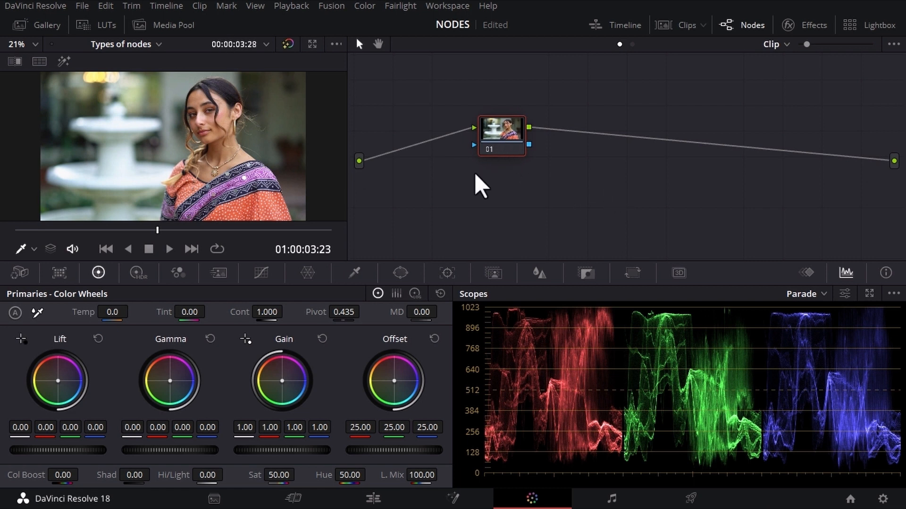
# On the portrait clip, add a circular window around the woman's face on node 01 and soften its edge
pyautogui.click(401, 273)
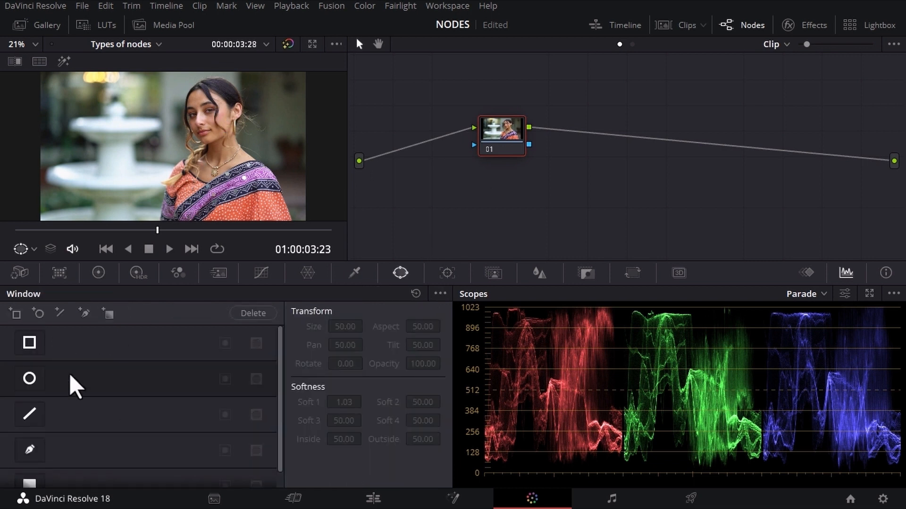
pyautogui.click(31, 378)
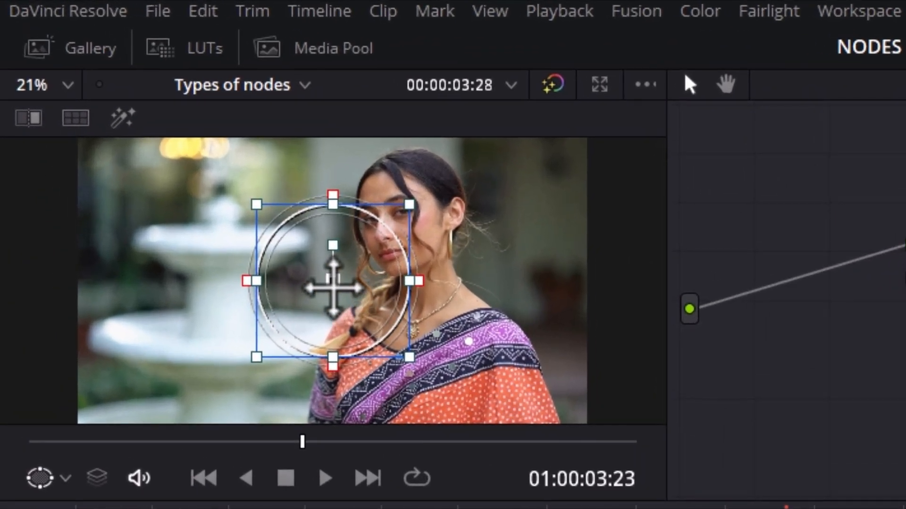
pyautogui.moveTo(186, 163); pyautogui.dragTo(232, 129)
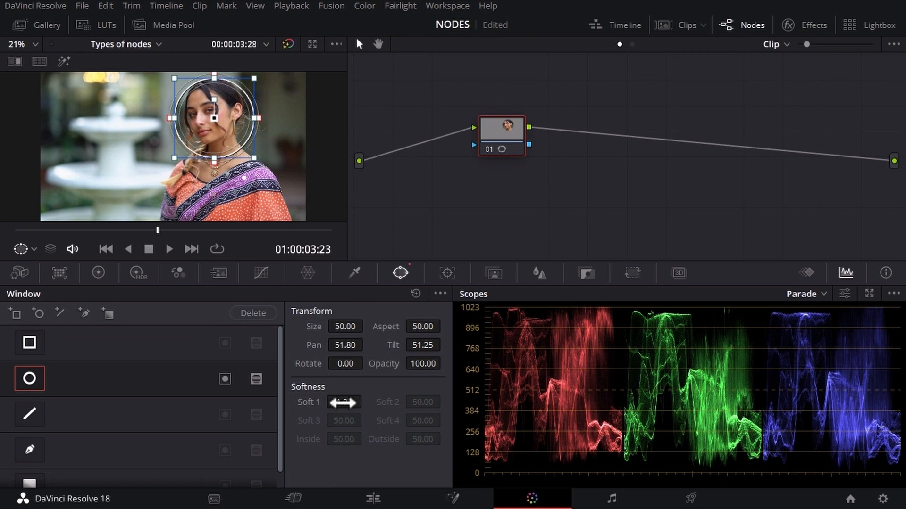
pyautogui.moveTo(649, 508); pyautogui.dragTo(689, 508)
# Raise node 01's saturation to 57.20 and compare the image with the grade bypassed and enabled
pyautogui.click(99, 273)
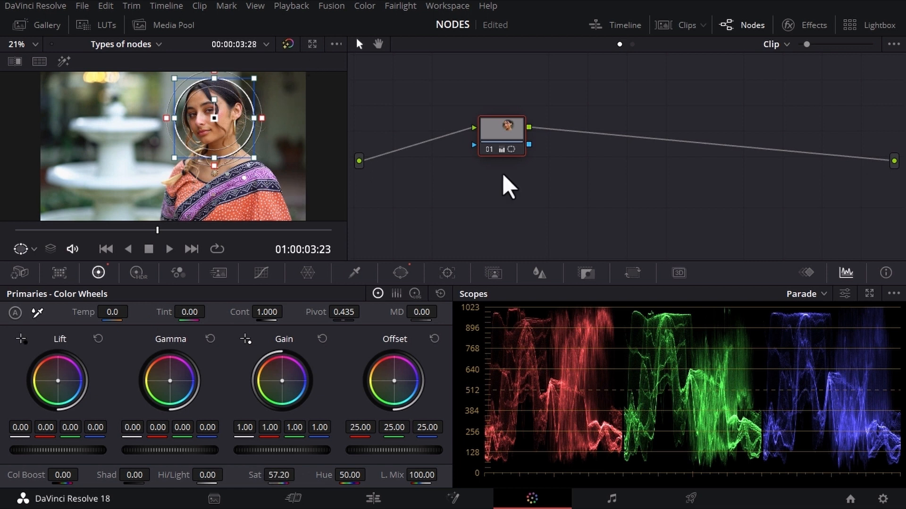
pyautogui.click(289, 44)
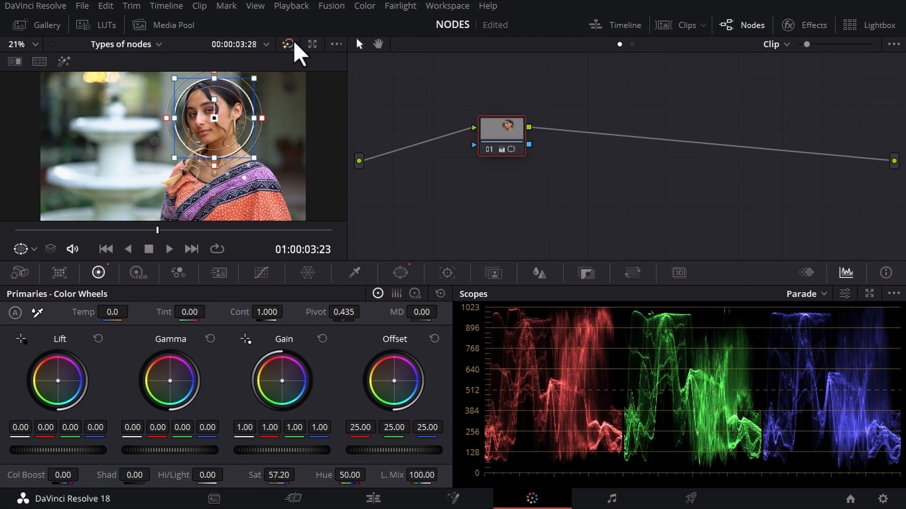
pyautogui.click(287, 43)
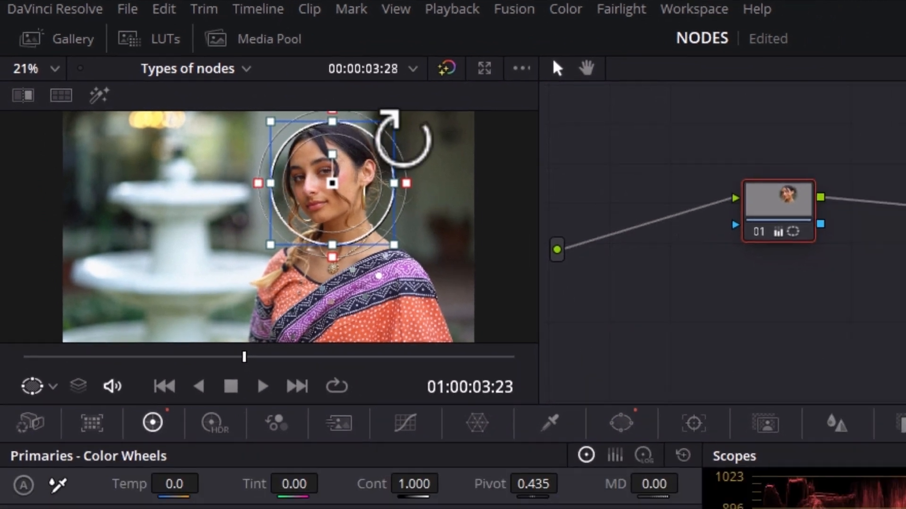
# Add an outside node after node 01 and set its contrast to 1.254 to grade everything around the face
pyautogui.hotkey('alt', 'o')
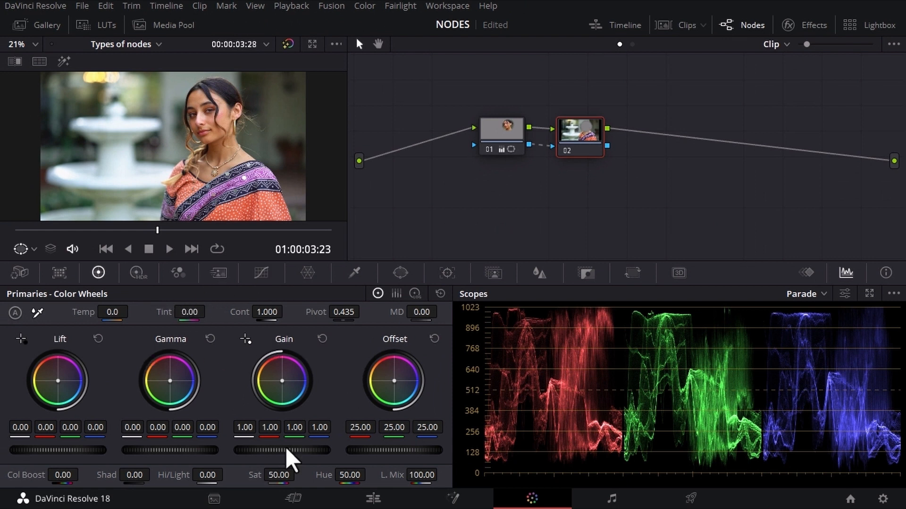
pyautogui.moveTo(287, 311); pyautogui.dragTo(263, 308)
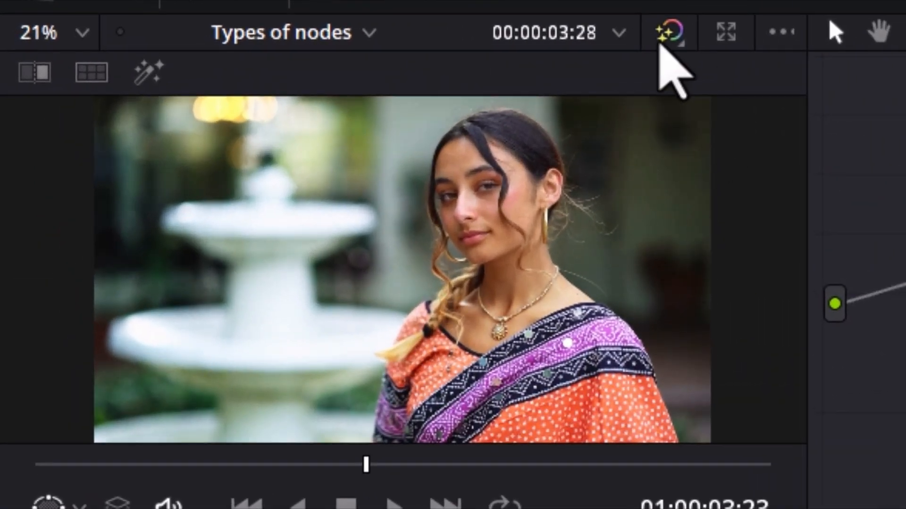
pyautogui.click(662, 38)
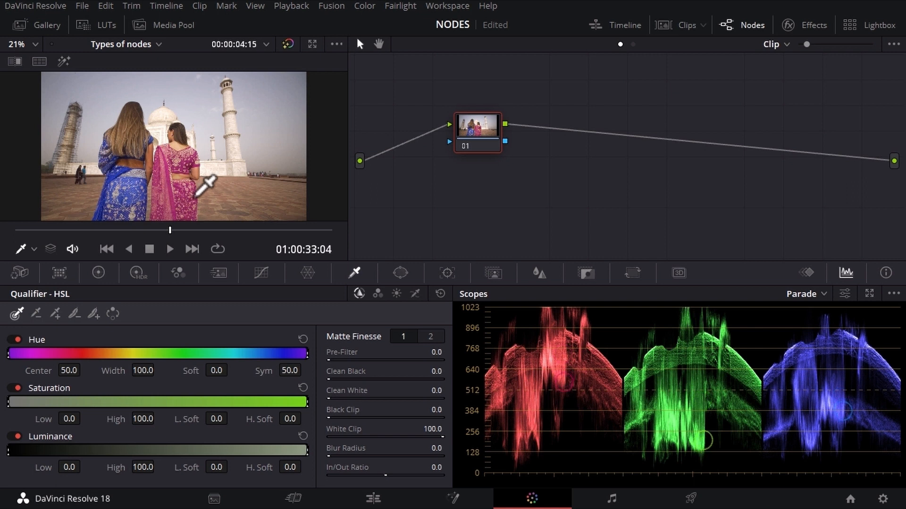
# On the Taj Mahal clip, add a serial node after node 01 and qualify the blue sari in it
pyautogui.hotkey('alt', 's')
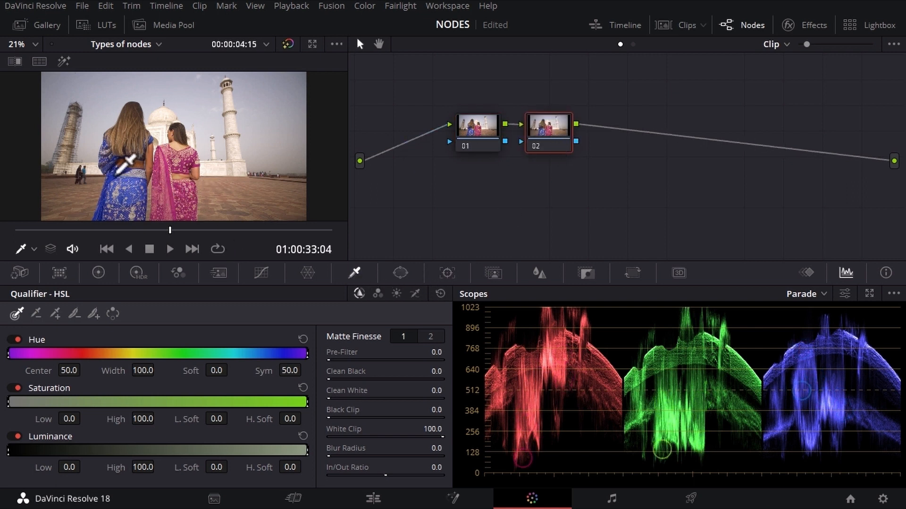
pyautogui.click(108, 190)
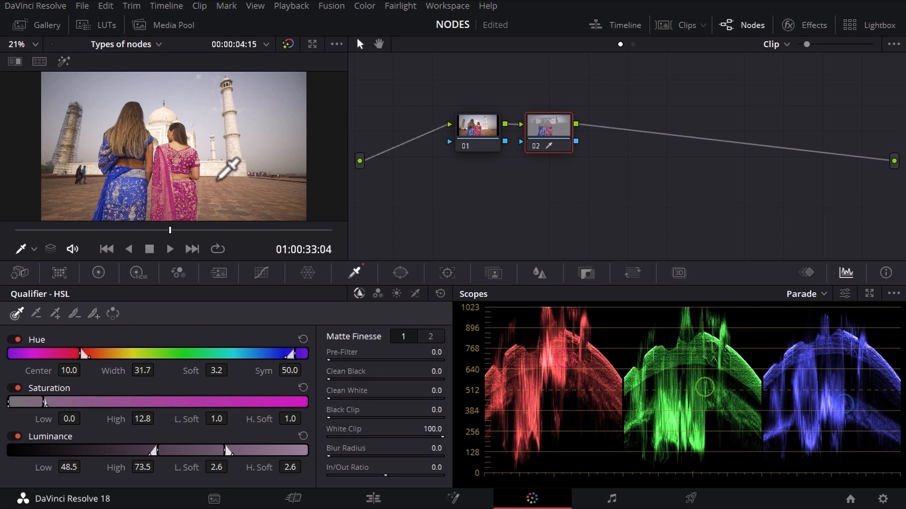
pyautogui.click(109, 184)
# Add serial node 03, qualify the pink sari in it, and switch from the qualifier to the primary color wheels
pyautogui.hotkey('alt', 's')
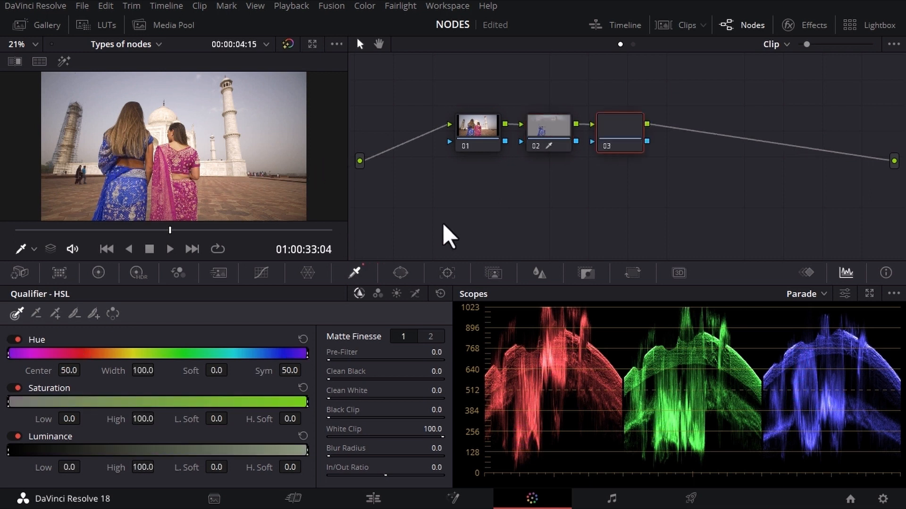
pyautogui.moveTo(181, 163); pyautogui.dragTo(187, 162)
pyautogui.click(548, 139)
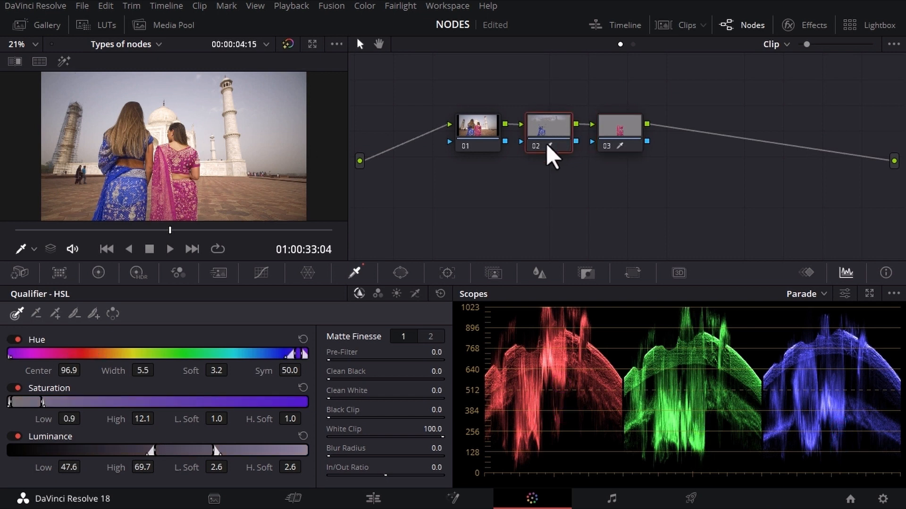
pyautogui.click(99, 273)
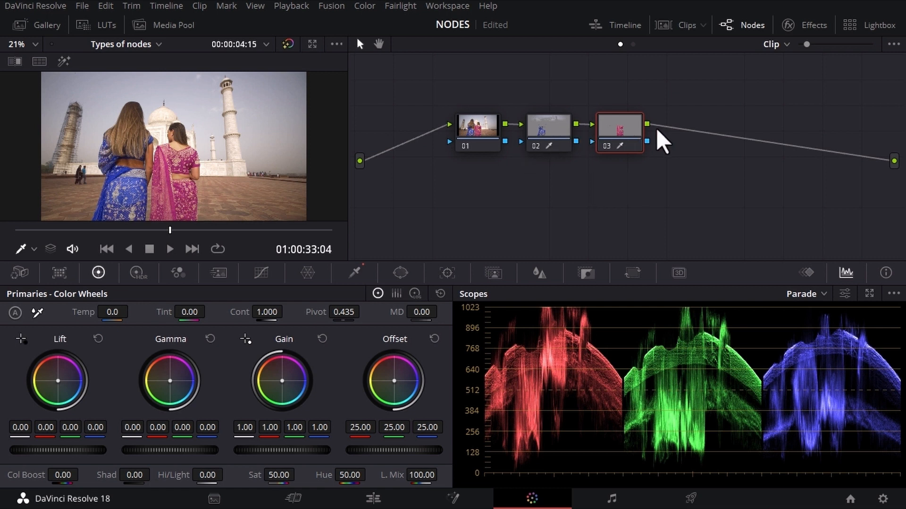
# Spread out nodes 02 and 03 and remove the links from node 01 through them to the final output
pyautogui.moveTo(612, 141); pyautogui.dragTo(689, 208)
pyautogui.click(814, 156)
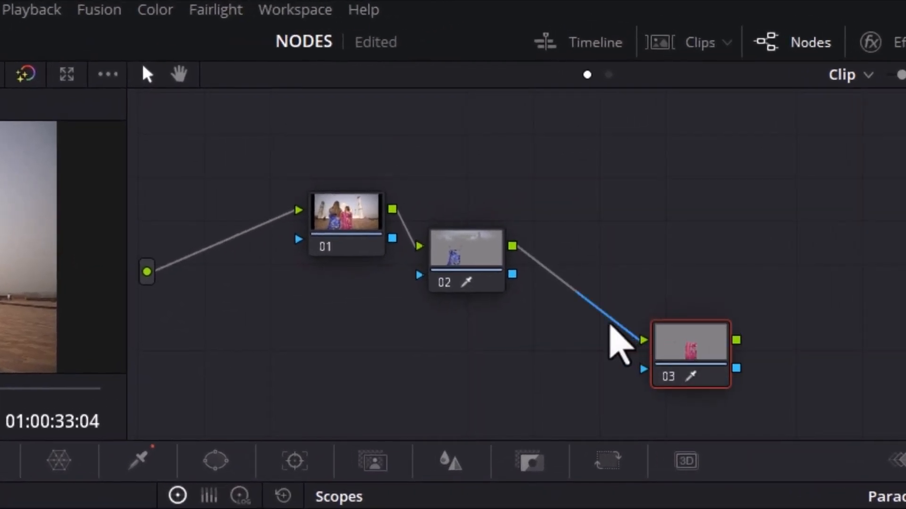
pyautogui.click(634, 188)
pyautogui.moveTo(485, 254); pyautogui.dragTo(536, 312)
pyautogui.click(456, 242)
# Add a Key Mixer node to the graph and place it below node 01
pyautogui.rightClick(646, 191)
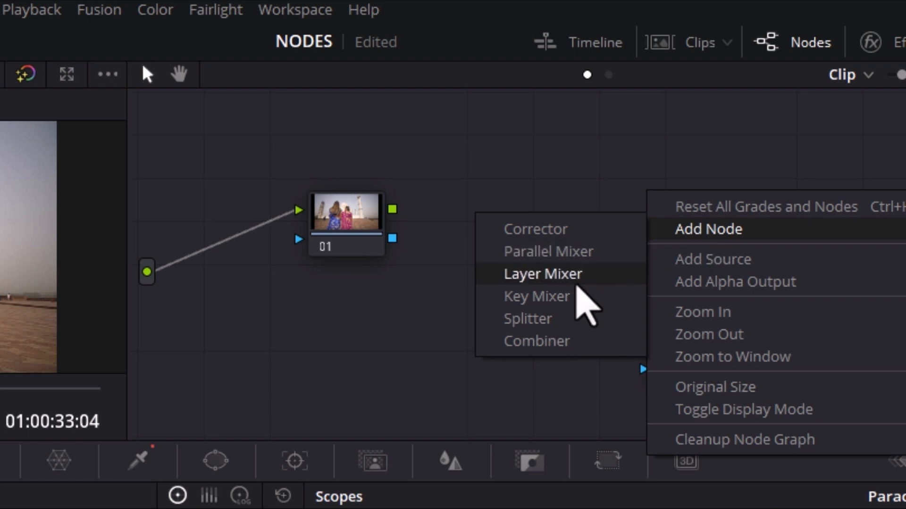
pyautogui.click(550, 296)
pyautogui.moveTo(646, 207); pyautogui.dragTo(409, 377)
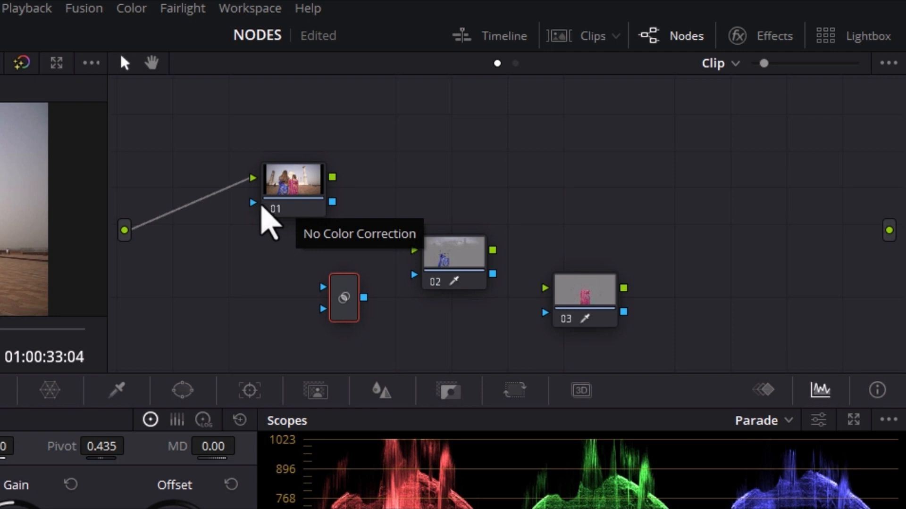
# Rearrange the graph with node 01 on top, node 02 beneath it and the key mixer to their right
pyautogui.moveTo(304, 192); pyautogui.dragTo(297, 170)
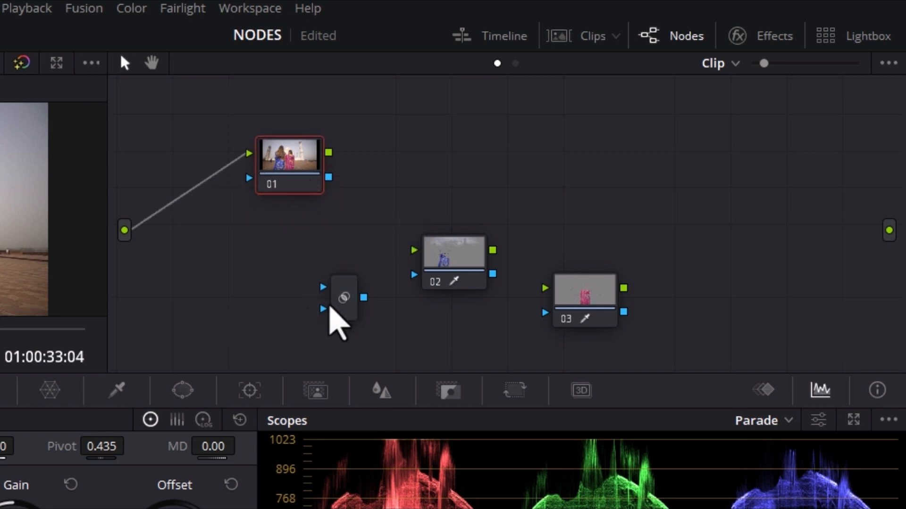
pyautogui.moveTo(330, 304); pyautogui.dragTo(440, 200)
pyautogui.moveTo(426, 255); pyautogui.dragTo(276, 257)
pyautogui.moveTo(281, 167); pyautogui.dragTo(306, 138)
pyautogui.moveTo(293, 259); pyautogui.dragTo(283, 260)
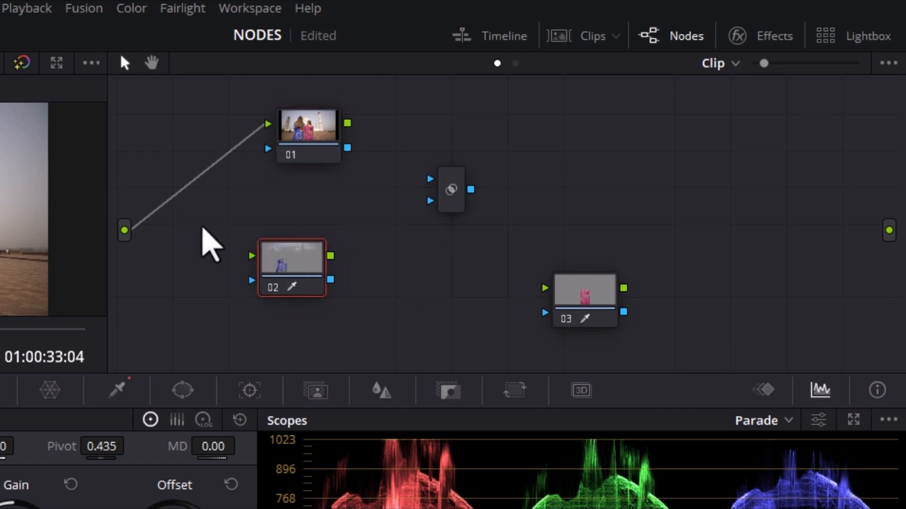
# Connect the source to the inputs of nodes 02 and 03, and stack node 03 below node 02
pyautogui.moveTo(125, 231); pyautogui.dragTo(251, 255)
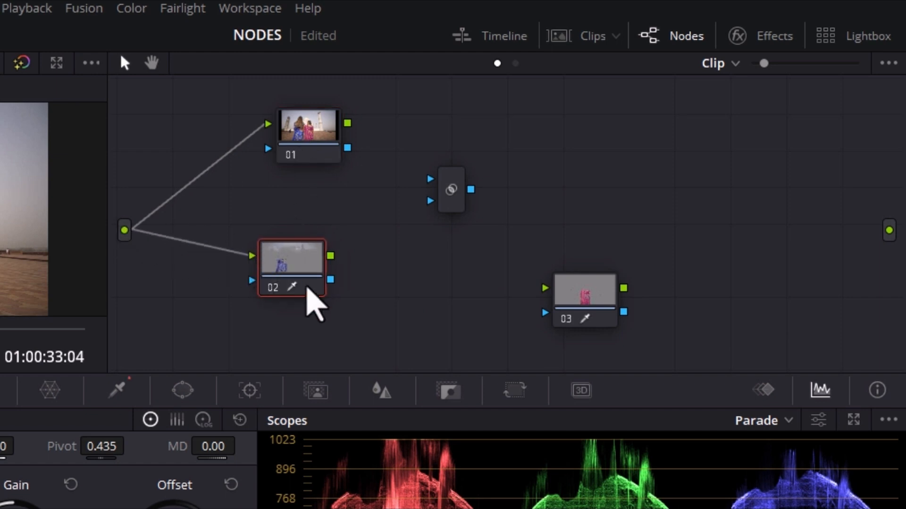
pyautogui.moveTo(307, 290); pyautogui.dragTo(317, 240)
pyautogui.moveTo(586, 324); pyautogui.dragTo(286, 330)
pyautogui.moveTo(125, 230); pyautogui.dragTo(245, 299)
pyautogui.moveTo(313, 323); pyautogui.dragTo(313, 333)
pyautogui.moveTo(295, 246); pyautogui.dragTo(263, 252)
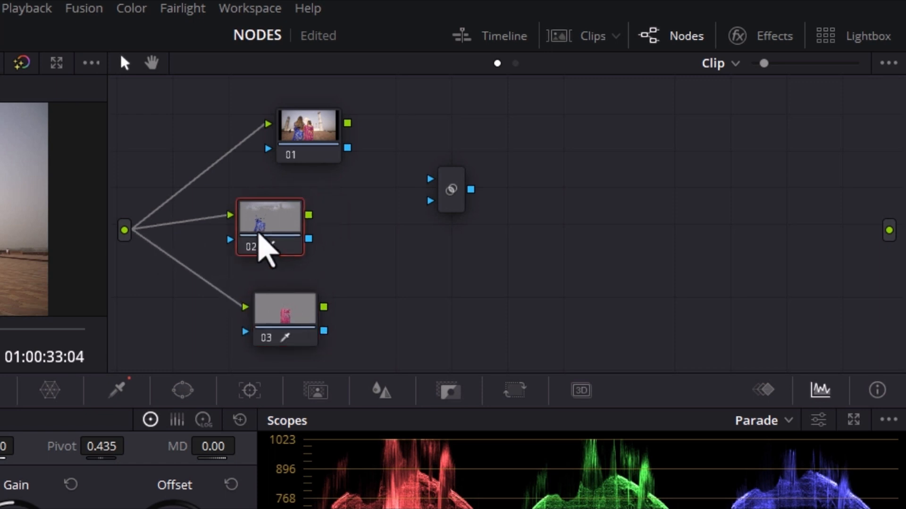
# Move the key mixer lower and link the key outputs of nodes 02 and 03 to its two inputs
pyautogui.moveTo(446, 206); pyautogui.dragTo(437, 313)
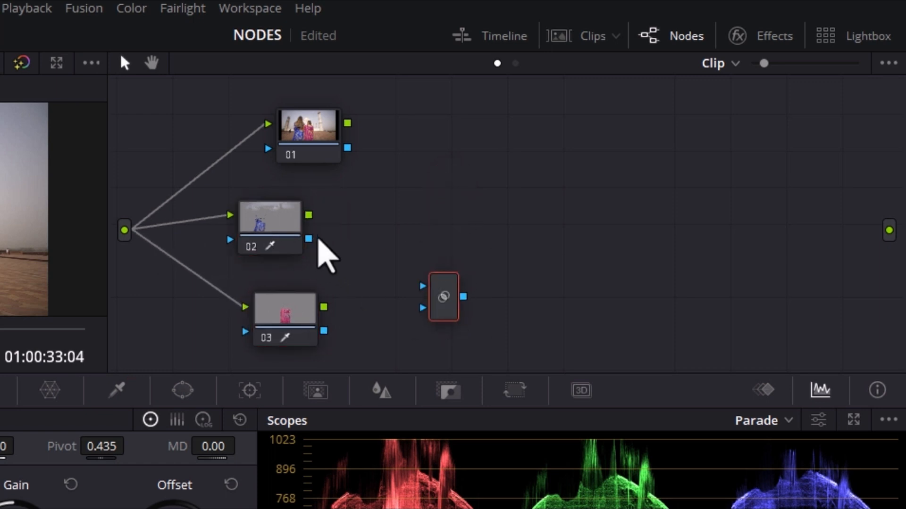
pyautogui.moveTo(309, 239); pyautogui.dragTo(423, 286)
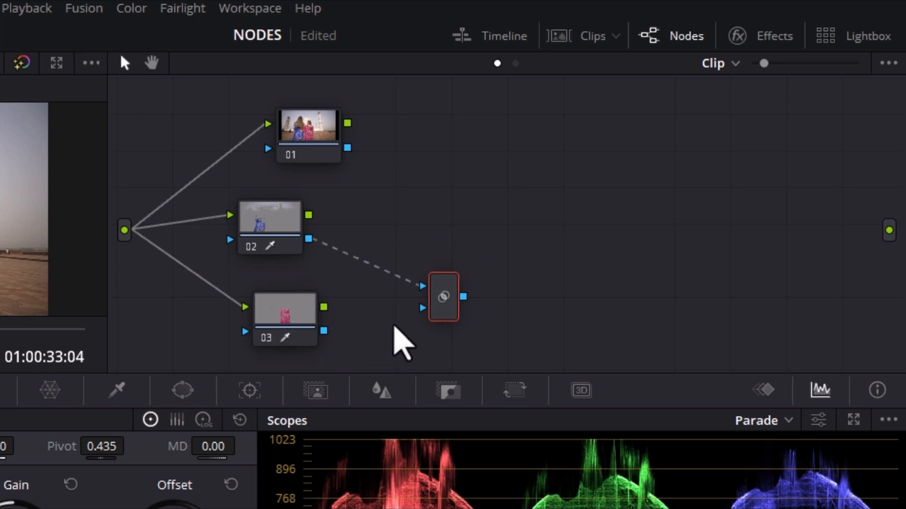
pyautogui.moveTo(324, 331); pyautogui.dragTo(432, 282)
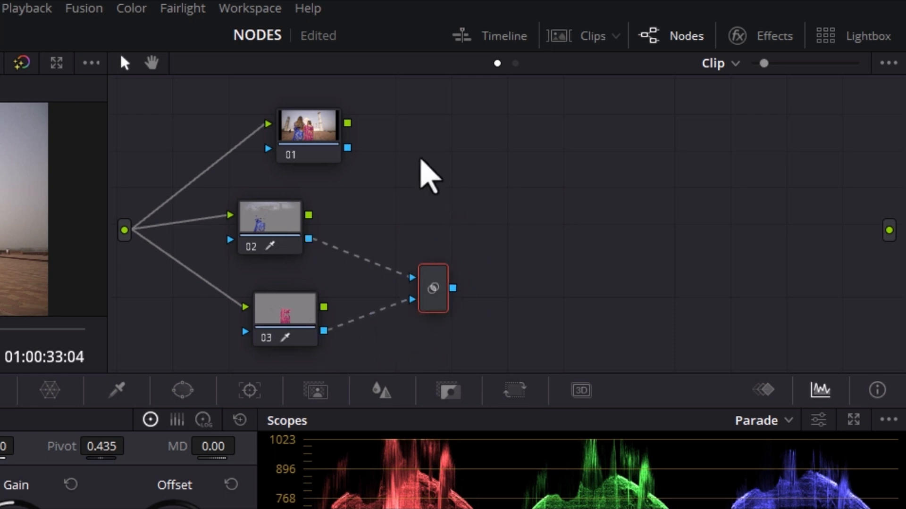
# Move node 01 above the key mixer and connect the mixer's output to node 01's key input
pyautogui.click(324, 147)
pyautogui.moveTo(323, 147); pyautogui.dragTo(562, 177)
pyautogui.moveTo(452, 288); pyautogui.dragTo(457, 138)
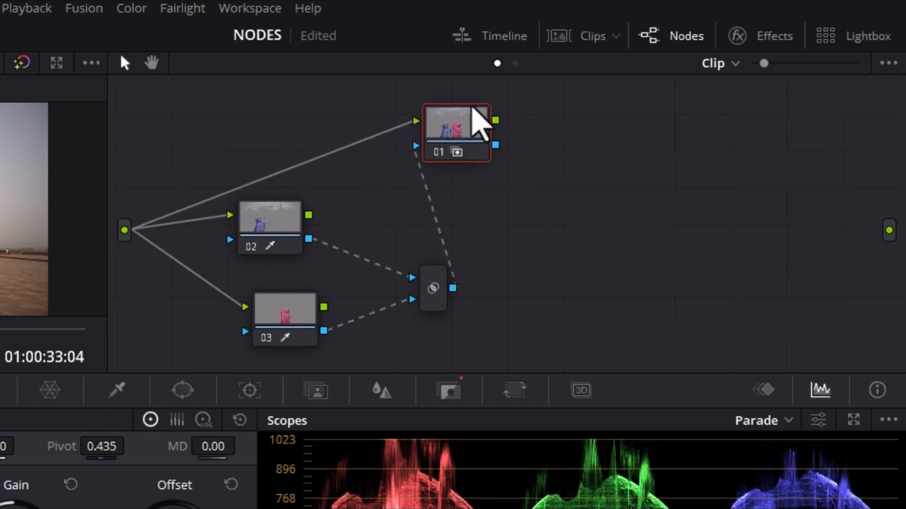
# Move node 02 closer to node 03 and connect node 01's RGB output to the final output
pyautogui.moveTo(281, 254); pyautogui.dragTo(304, 271)
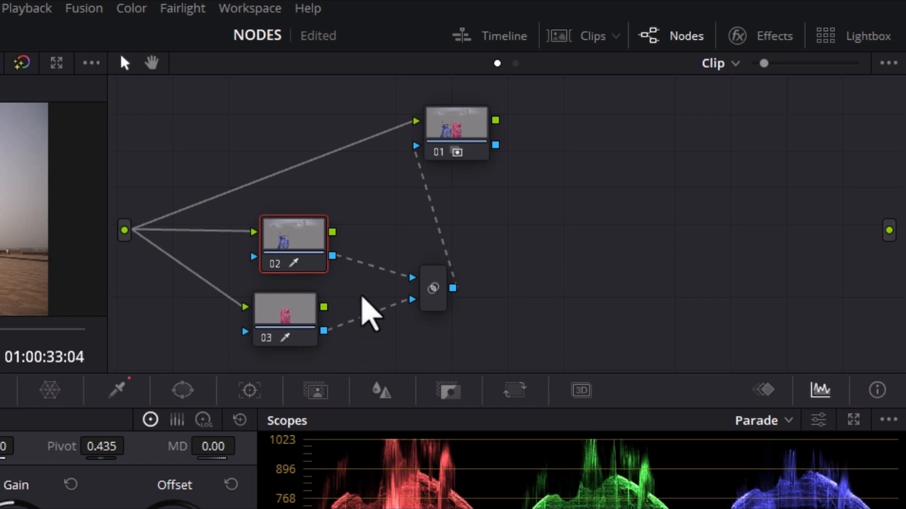
pyautogui.click(475, 136)
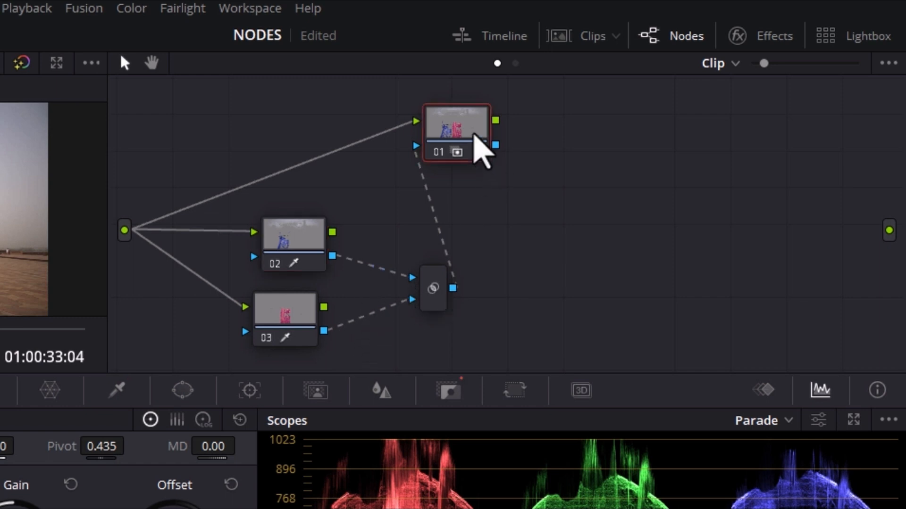
pyautogui.moveTo(496, 120); pyautogui.dragTo(889, 230)
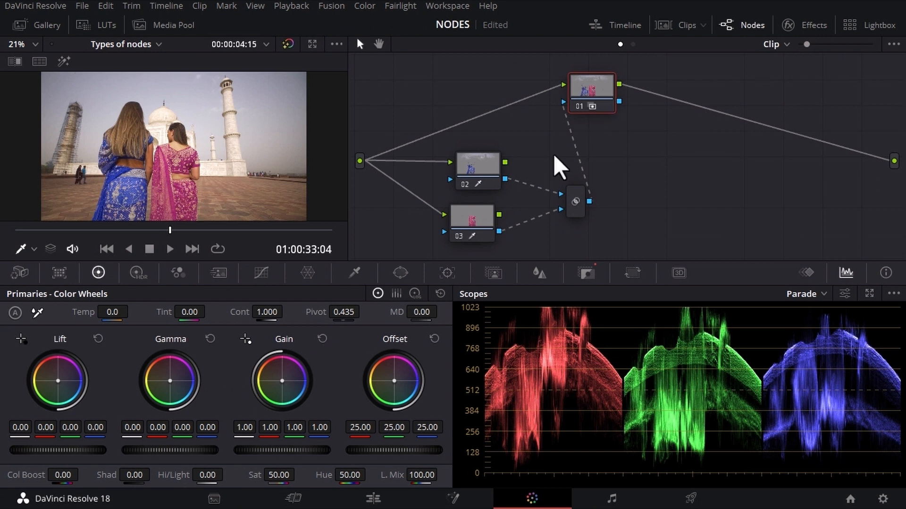
# Raise the saturation on node 01 to intensify both saris and compare with the grade bypassed
pyautogui.moveTo(275, 477); pyautogui.dragTo(298, 475)
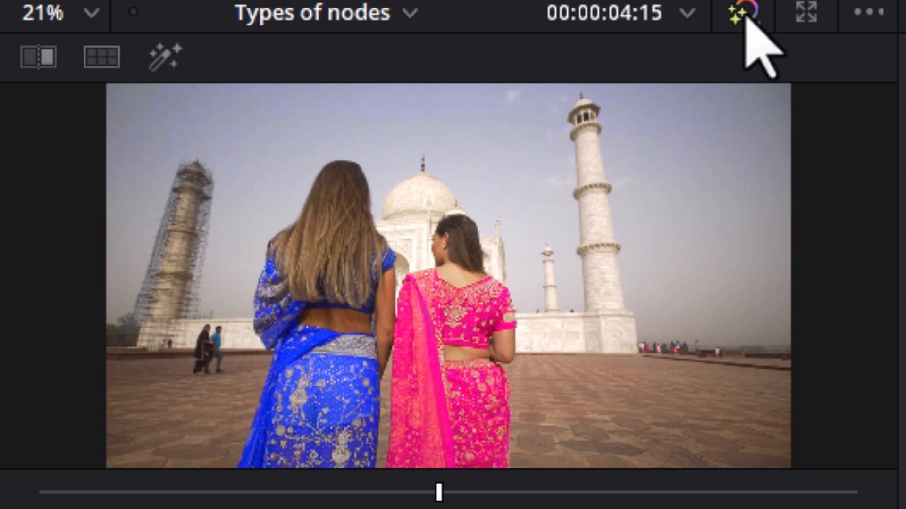
pyautogui.click(288, 44)
pyautogui.click(694, 17)
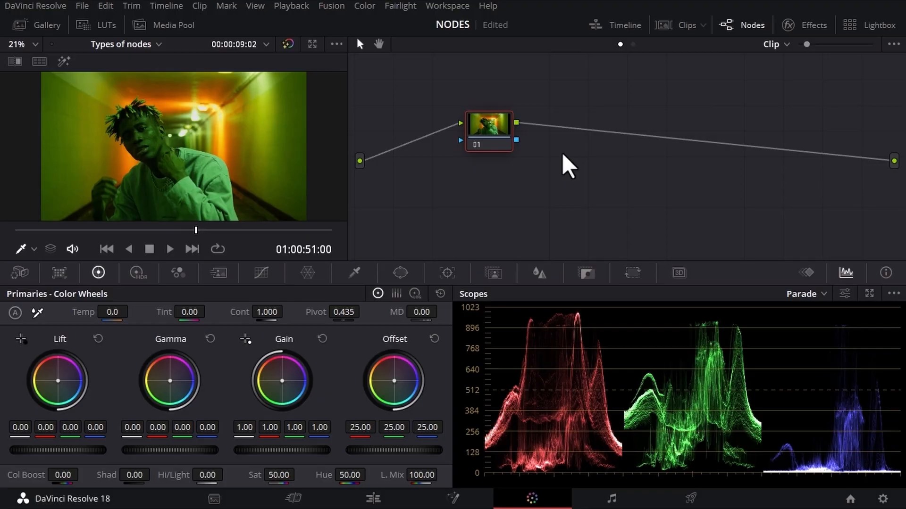
# Add a splitter/combiner structure after node 01 and stack nodes 03, 04 and 05 compactly between the splitter and combiner
pyautogui.hotkey('alt', 'y')
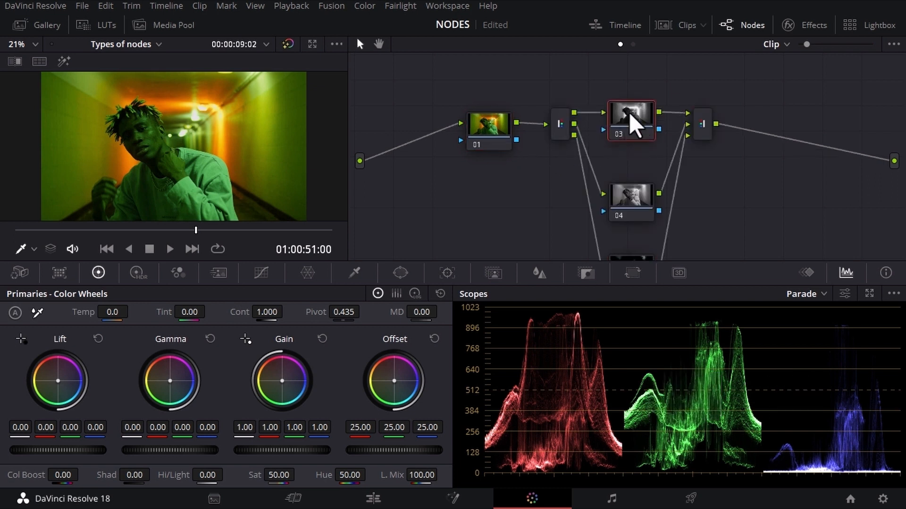
pyautogui.scroll(-1, 642, 240)
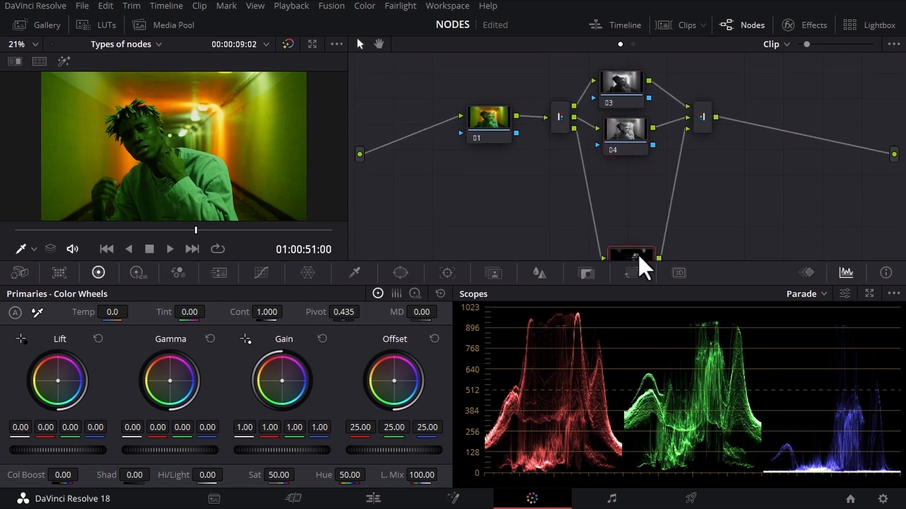
pyautogui.moveTo(638, 254); pyautogui.dragTo(635, 191)
pyautogui.moveTo(623, 127); pyautogui.dragTo(624, 141)
pyautogui.moveTo(627, 99); pyautogui.dragTo(629, 103)
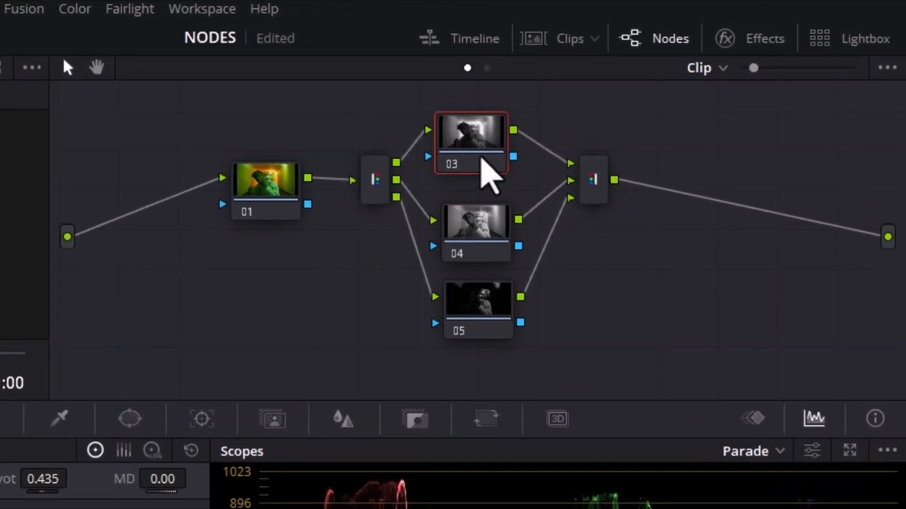
pyautogui.moveTo(481, 158); pyautogui.dragTo(491, 164)
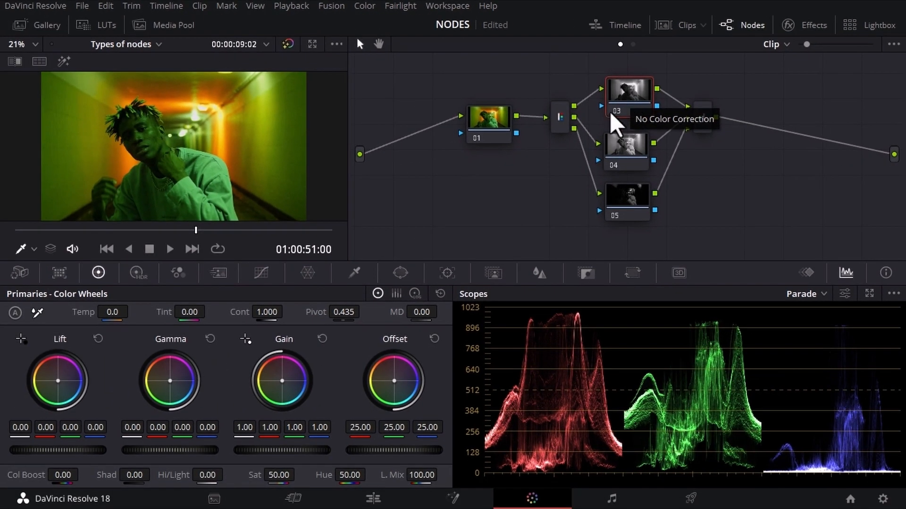
# On node 03, raise the contrast to 1.534 and shift the gain to red 0.79, green 1.04, blue 1.18
pyautogui.click(142, 273)
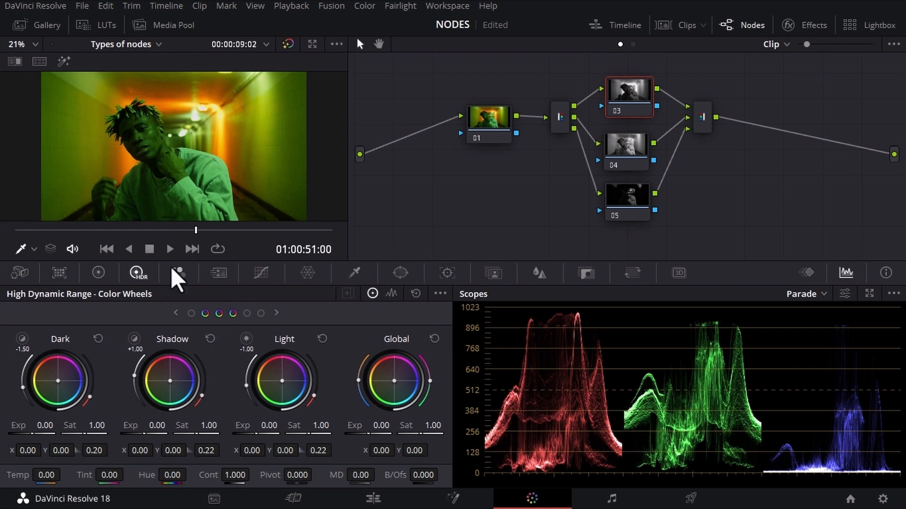
pyautogui.click(100, 272)
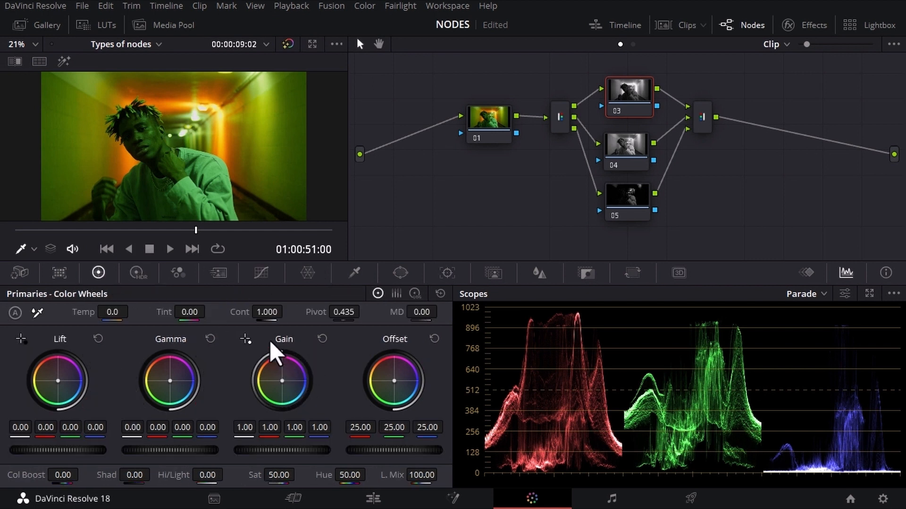
pyautogui.moveTo(287, 312)
pyautogui.mouseDown()
pyautogui.moveTo(307, 311)
pyautogui.moveTo(286, 312)
pyautogui.moveTo(306, 311)
pyautogui.moveTo(302, 324)
pyautogui.moveTo(259, 312)
pyautogui.moveTo(267, 321)
pyautogui.mouseUp()
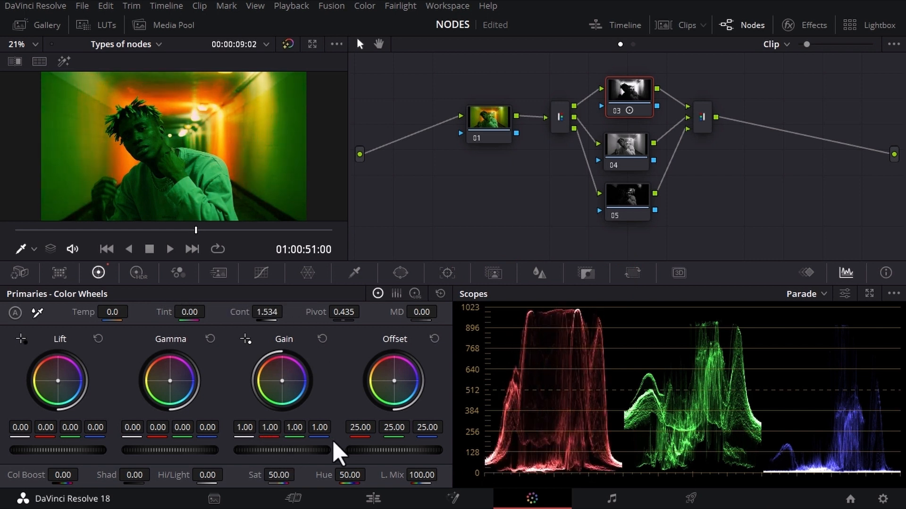
pyautogui.moveTo(282, 381)
pyautogui.mouseDown()
pyautogui.moveTo(269, 372)
pyautogui.moveTo(284, 384)
pyautogui.mouseUp()
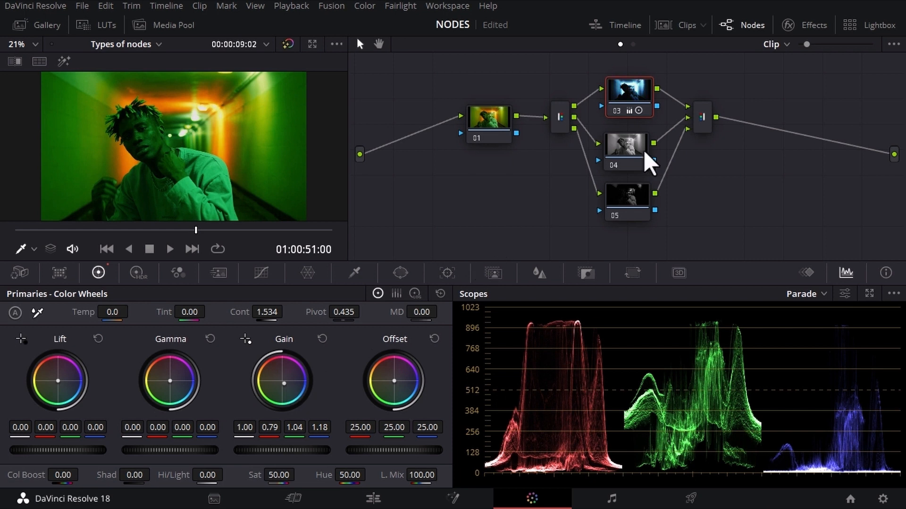
# On node 04, shift the gain toward yellow with red 1.23, green 1.00, blue 0.30, and warm the offset
pyautogui.click(622, 150)
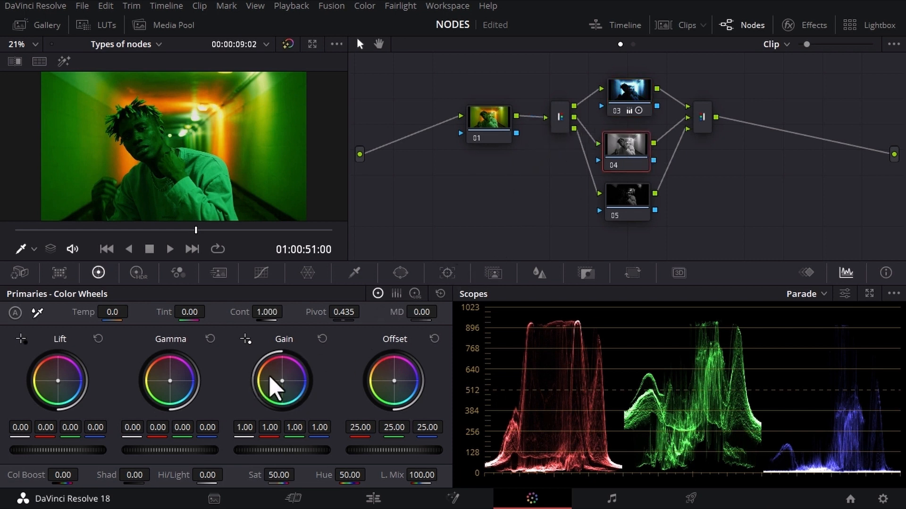
pyautogui.moveTo(287, 384)
pyautogui.mouseDown()
pyautogui.moveTo(270, 375)
pyautogui.moveTo(272, 391)
pyautogui.moveTo(262, 372)
pyautogui.moveTo(274, 377)
pyautogui.mouseUp()
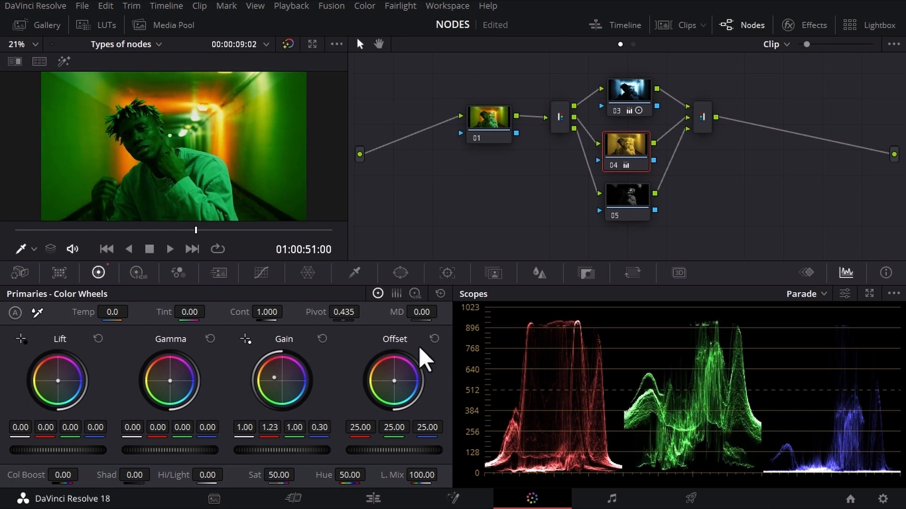
pyautogui.moveTo(398, 381); pyautogui.dragTo(388, 375)
# Shift the gamma color balance toward blue on node 05
pyautogui.click(627, 200)
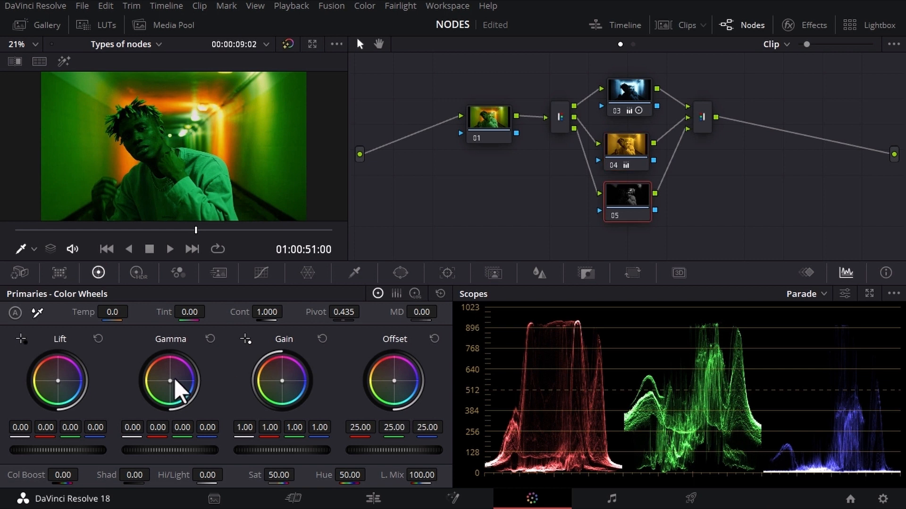
pyautogui.moveTo(173, 379)
pyautogui.mouseDown()
pyautogui.moveTo(180, 390)
pyautogui.moveTo(160, 375)
pyautogui.moveTo(179, 388)
pyautogui.mouseUp()
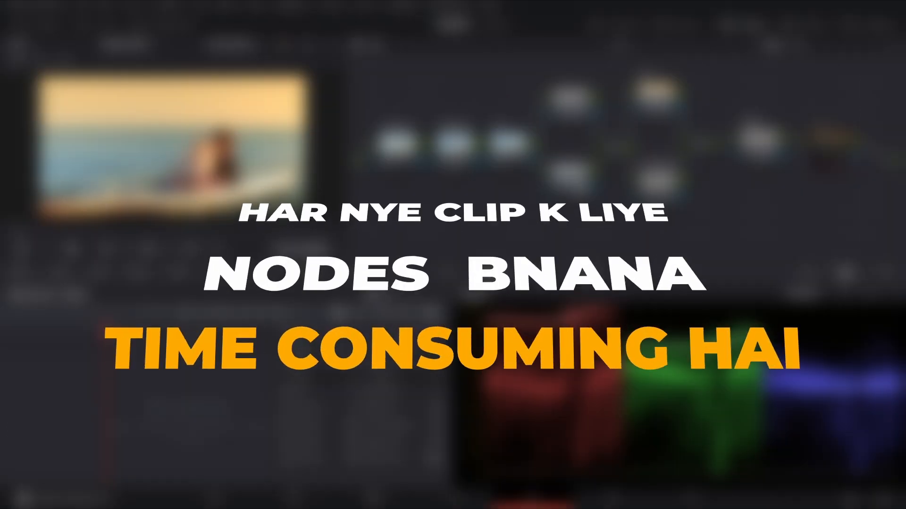